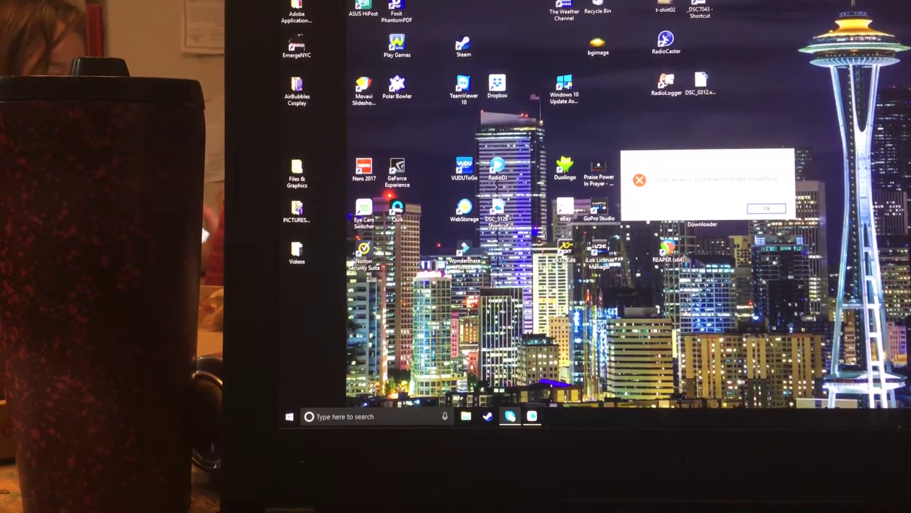
- Dismiss the error message and start Trainz Simulator 12 from the Steam library
left_click(767, 208)
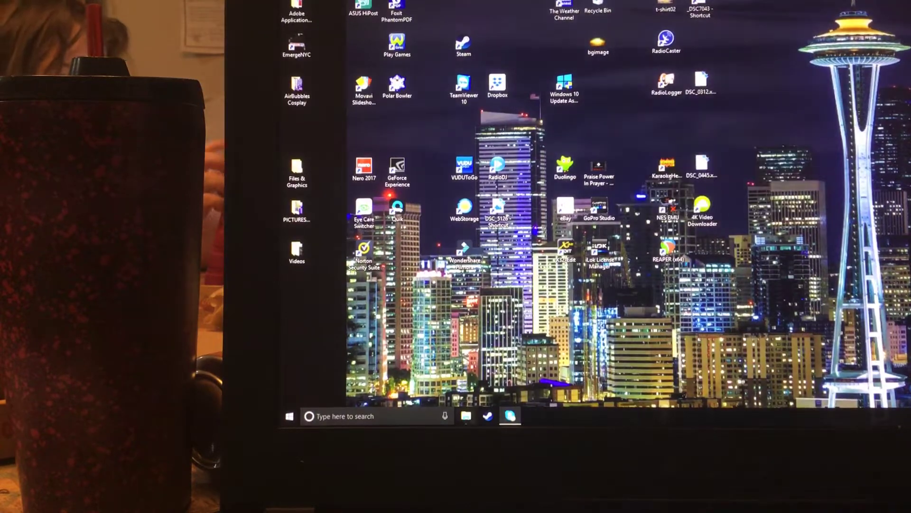
left_click(492, 415)
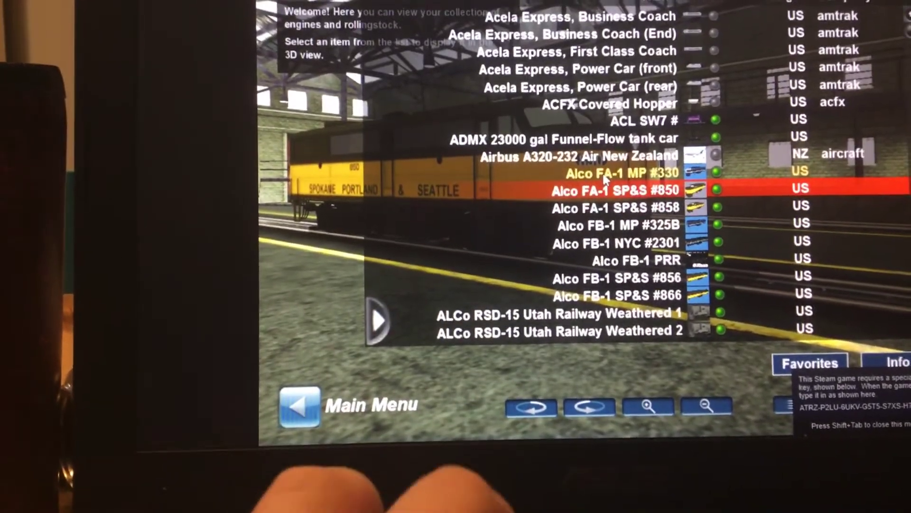
- Go from the main menu to route selection, toggling the Steam overlay on and off
left_click(300, 407)
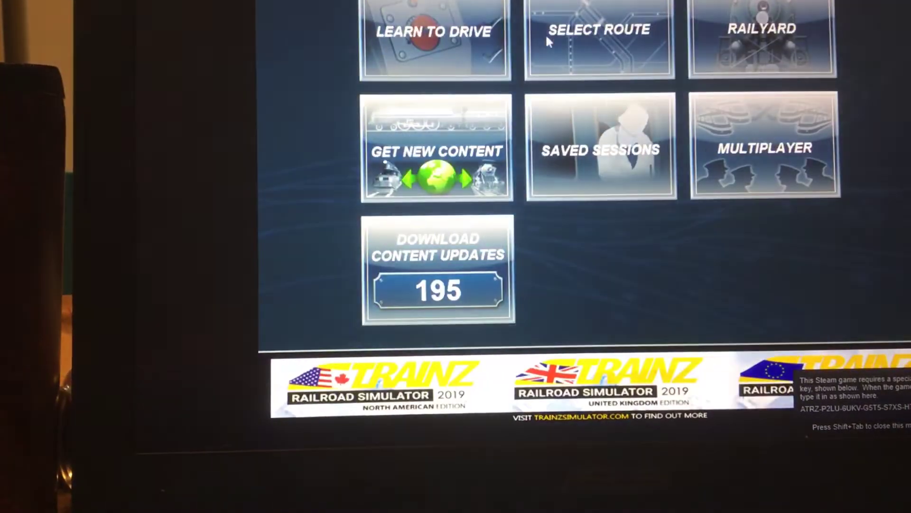
left_click(546, 37)
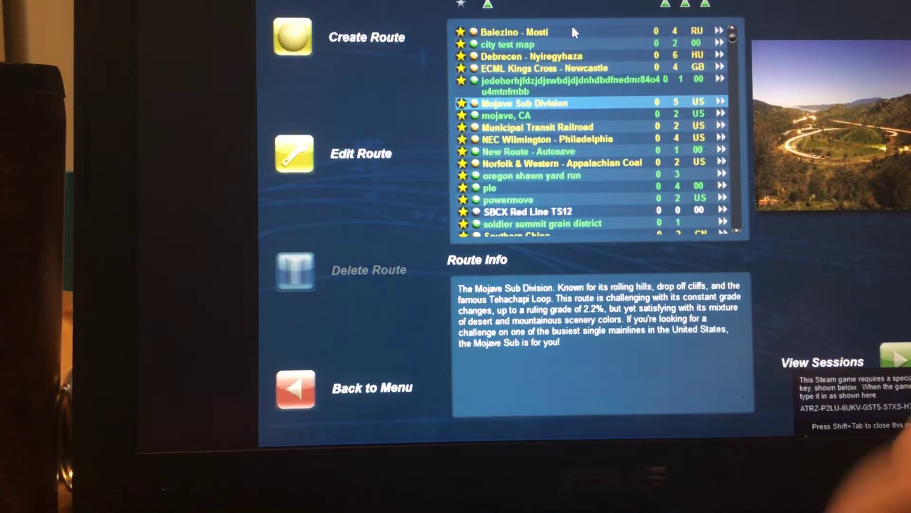
key("shift+Tab")
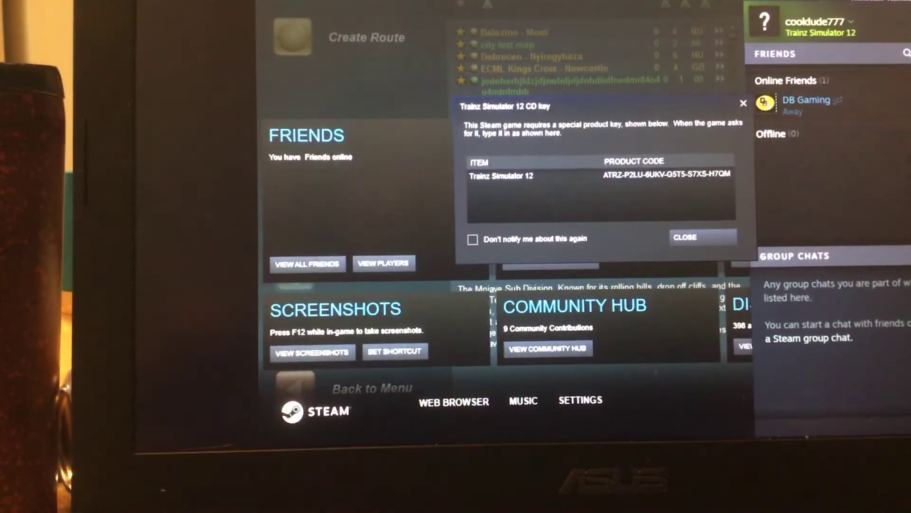
key("shift+Tab")
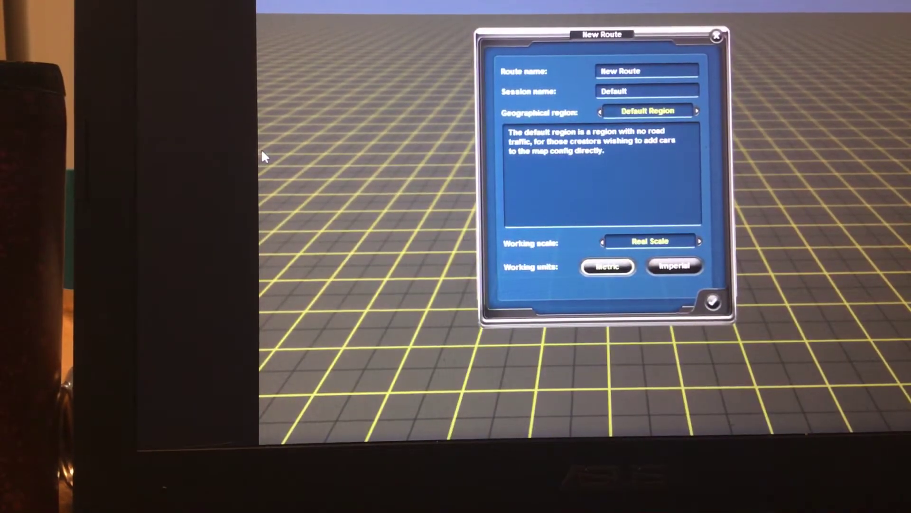
- Give the new route France as its geographical region and confirm the settings
left_click(683, 88)
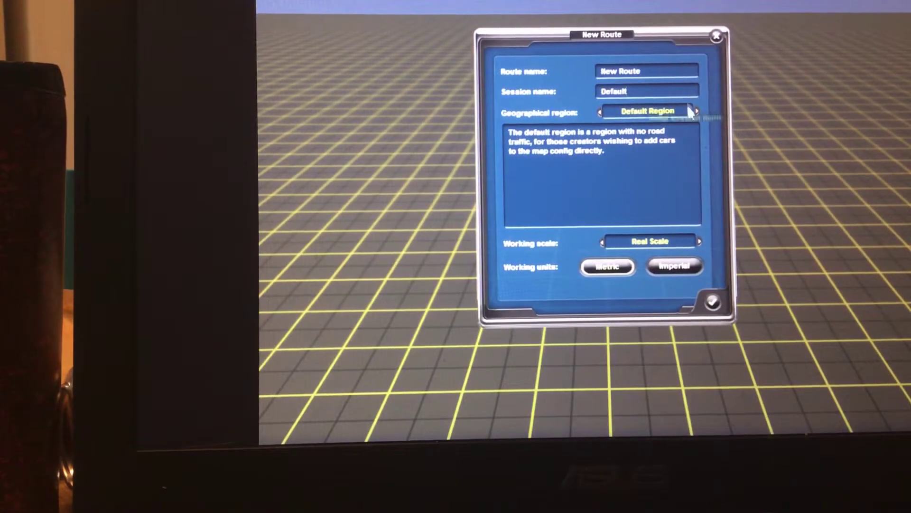
left_click(685, 111)
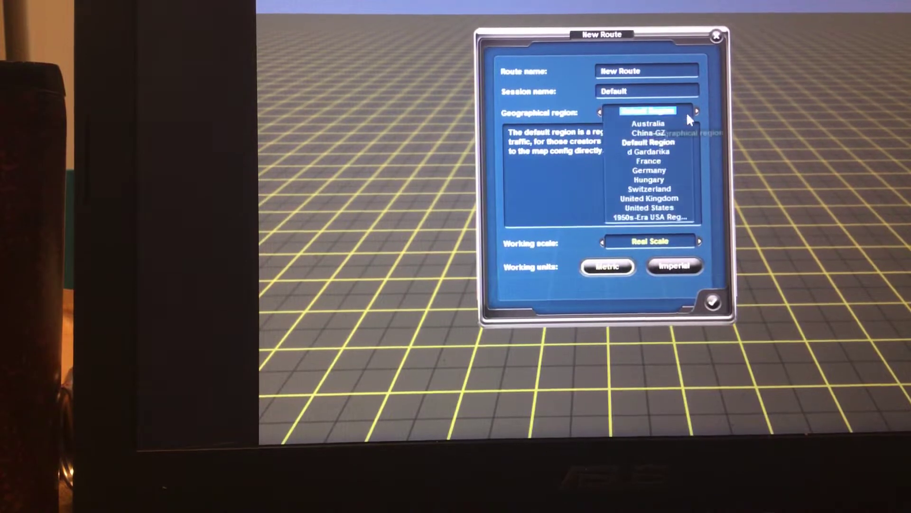
left_click(654, 162)
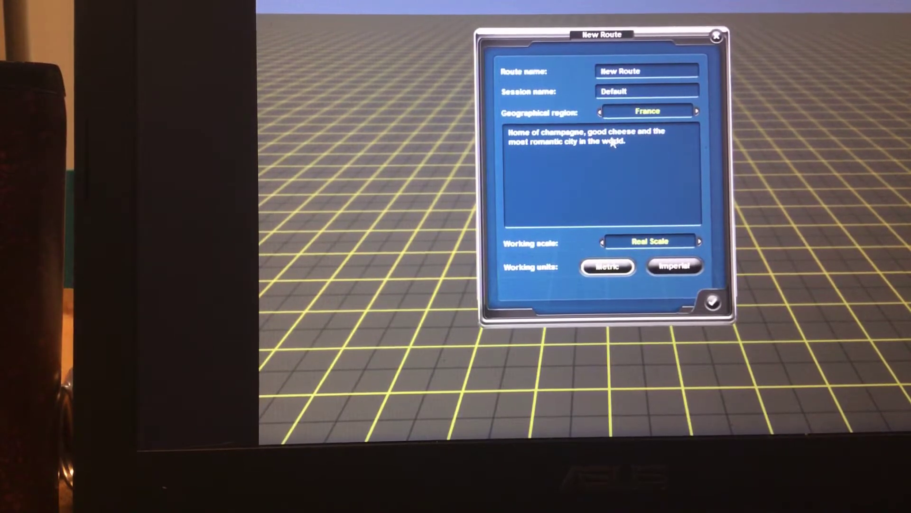
left_click(712, 302)
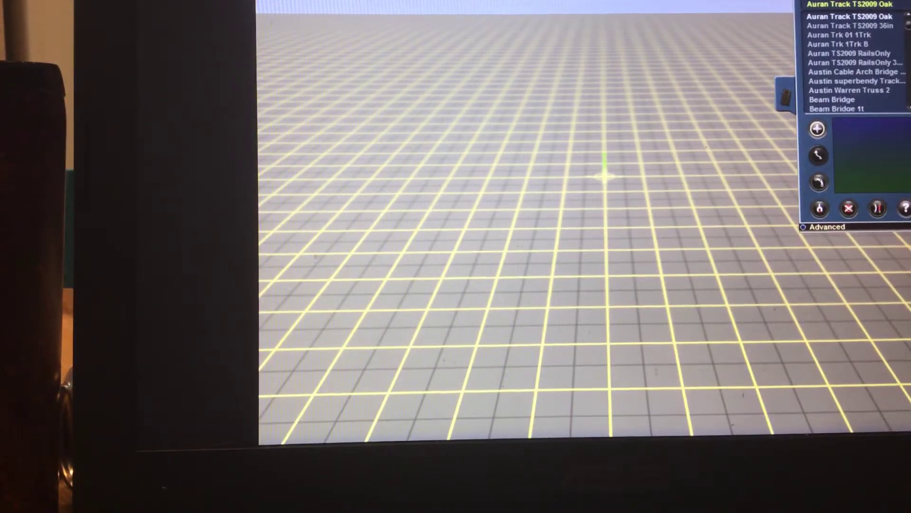
- Search scenery objects for 'grade' and preview the ATLS, FEC 4LM and FEC 6L crossings
key("F3")
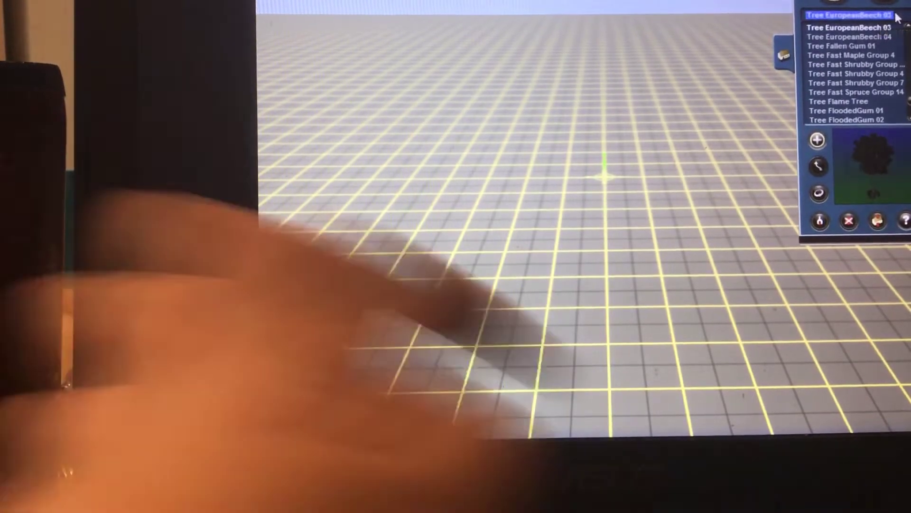
key("BackSpace")
type("gr")
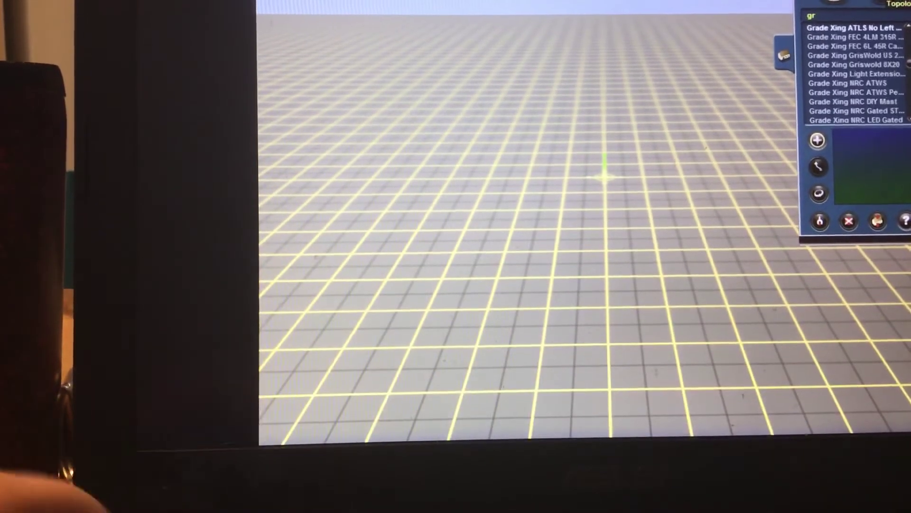
type("ade")
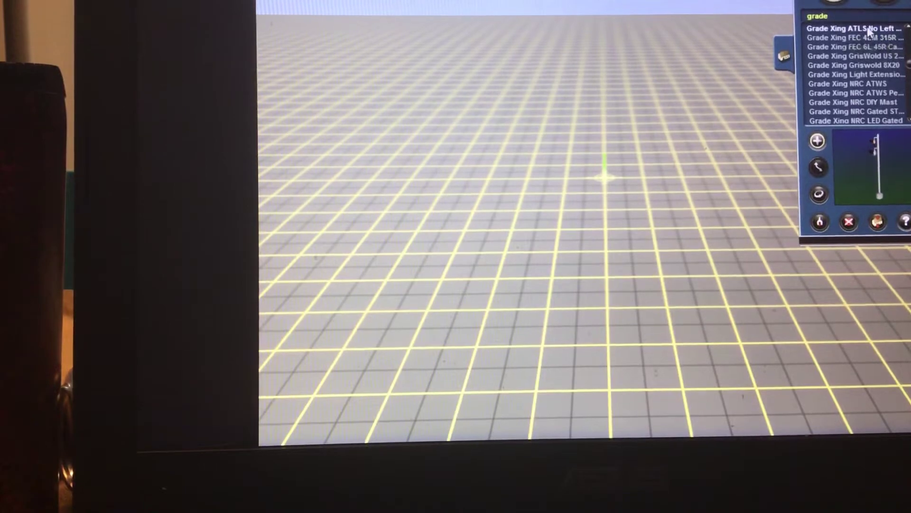
key("Return")
scroll(852, 41, "up", 1)
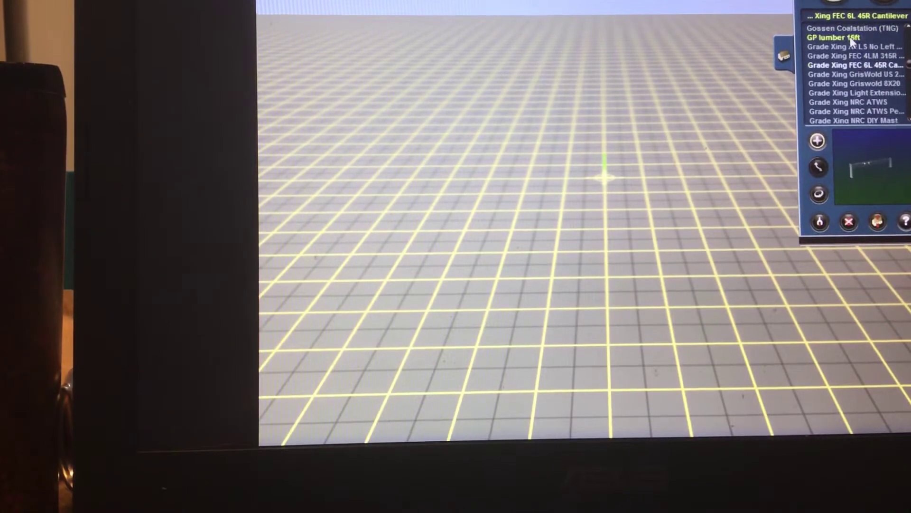
left_click(864, 44)
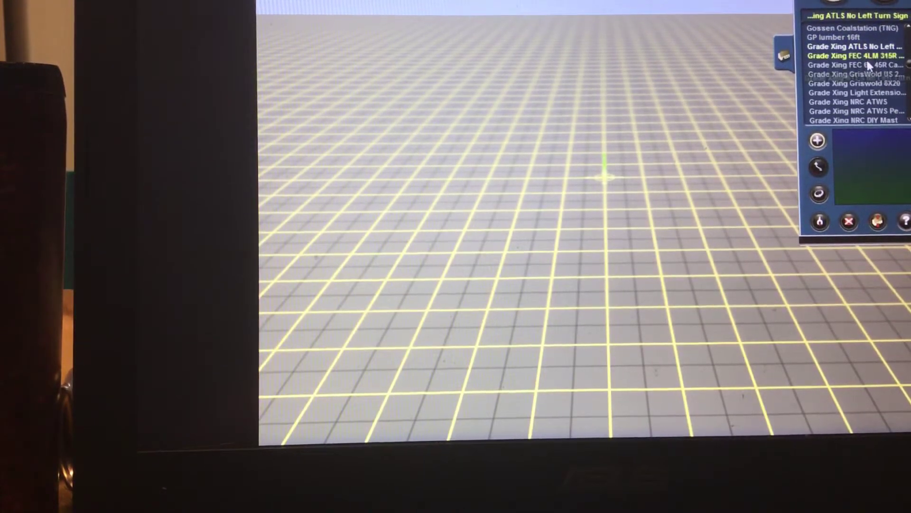
left_click(868, 57)
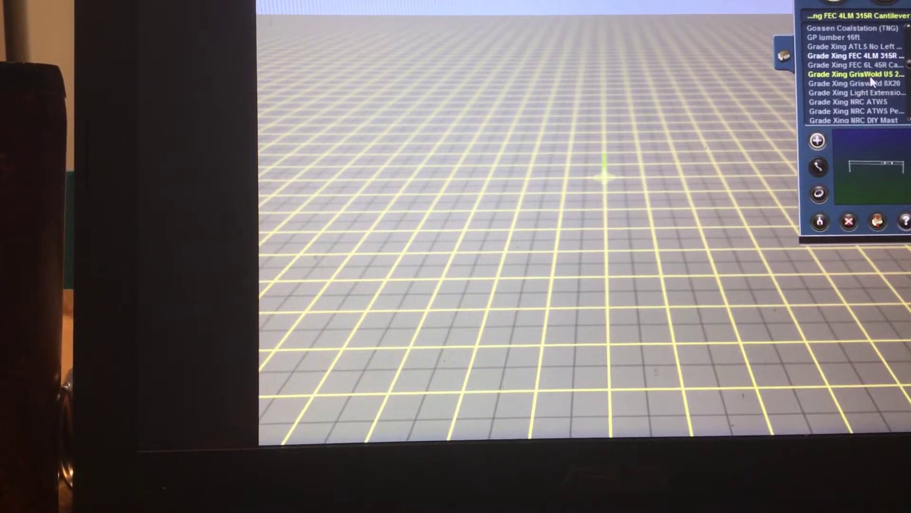
left_click(876, 63)
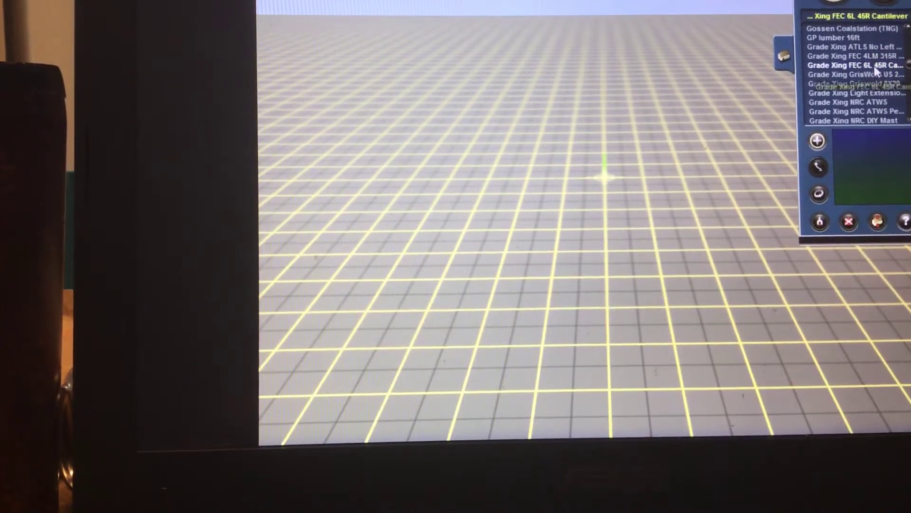
- Place a GrisWold US 2L crossing, orbit around it, then delete it
left_click(873, 72)
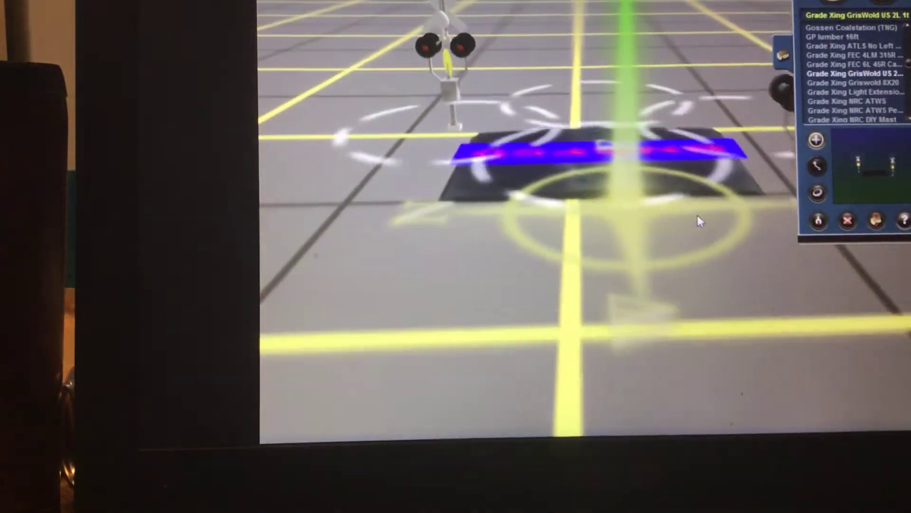
right_click_drag(697, 221, 491, 238)
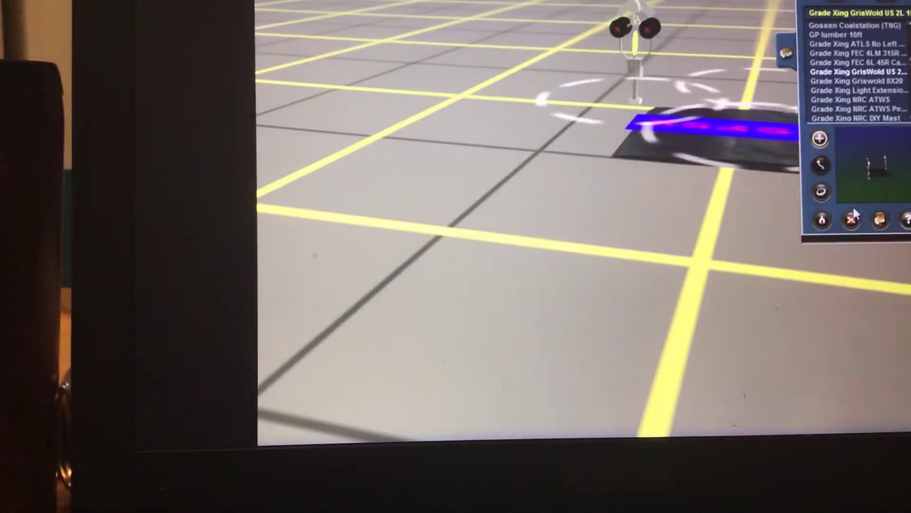
left_click(851, 220)
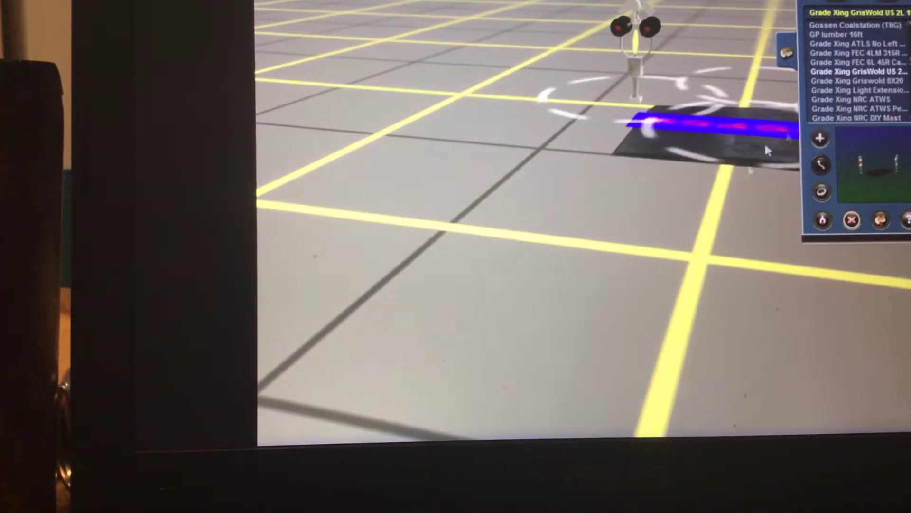
left_click(784, 115)
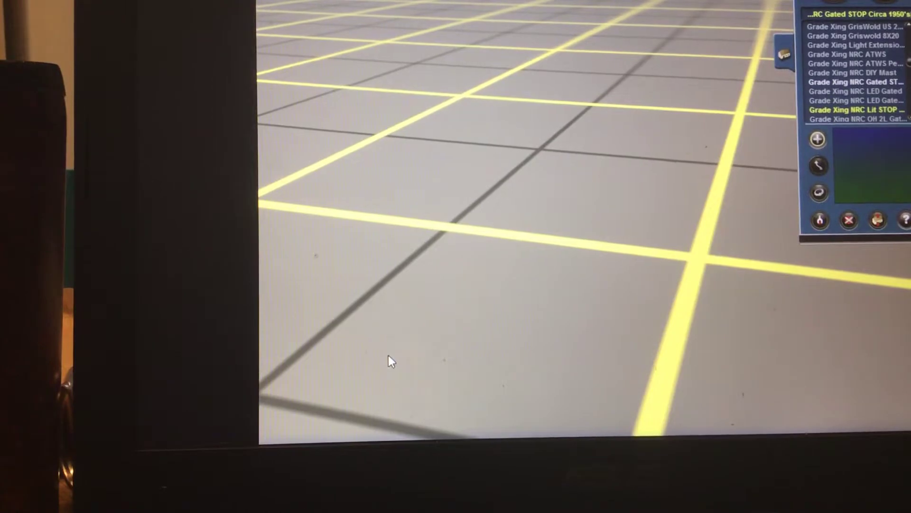
- Place a Lit STOP crossing signal on the grid and remove it
left_click(468, 316)
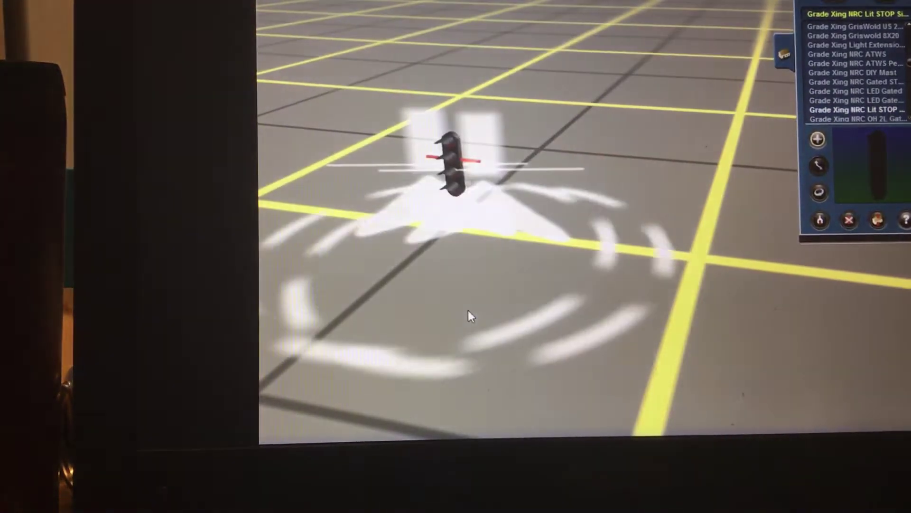
scroll(628, 136, "up", 5)
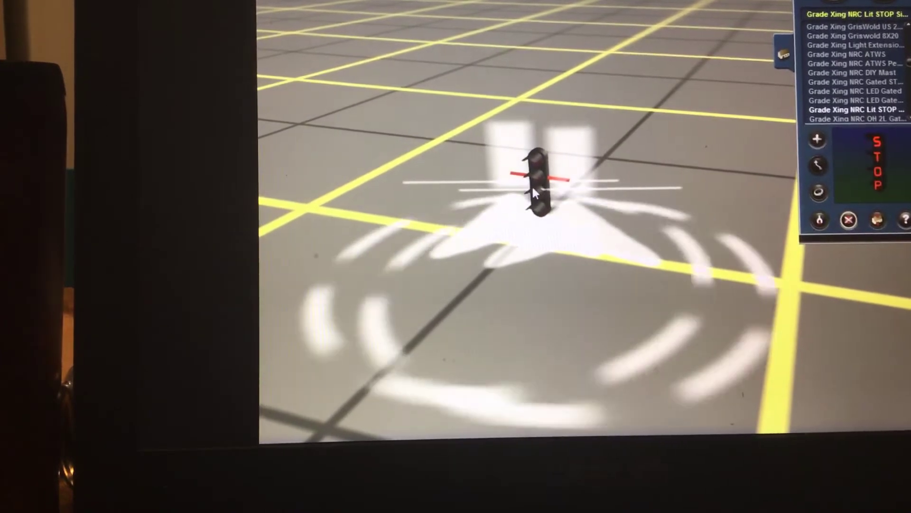
left_click(532, 185)
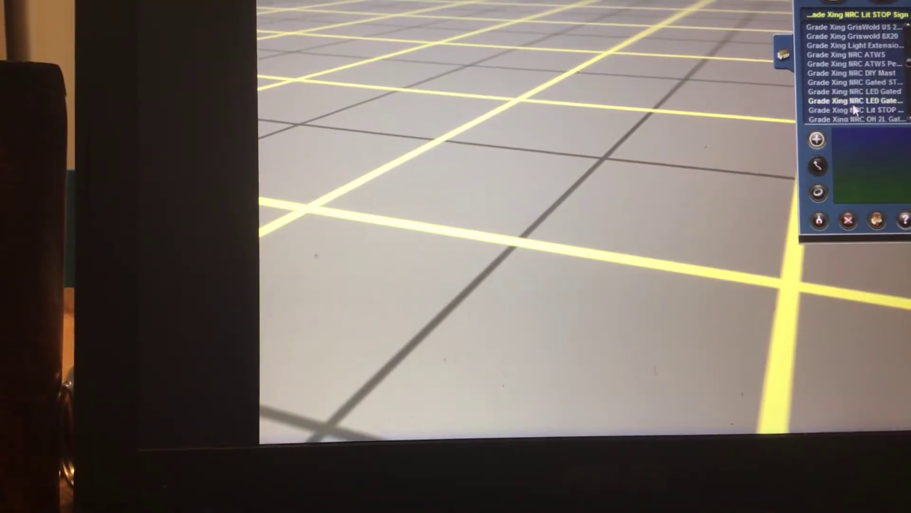
left_click(852, 104)
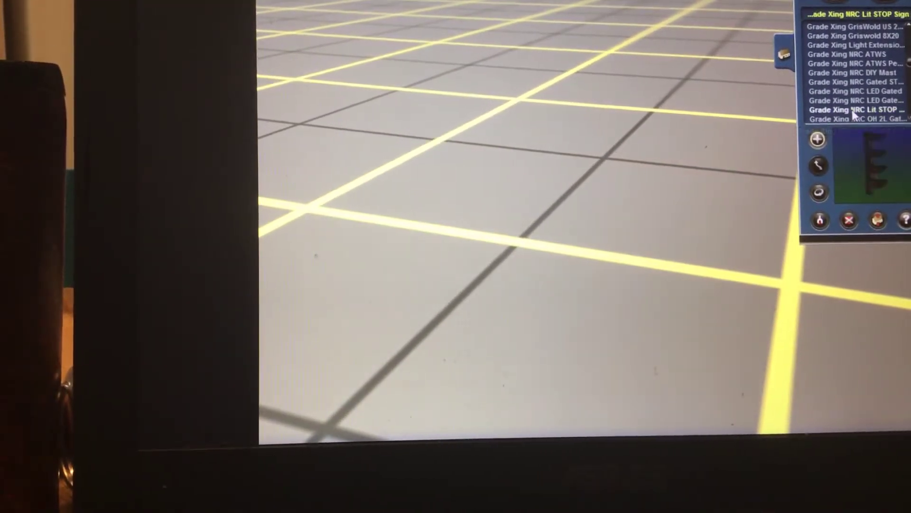
- Place and delete a Grade Xing NRC OH 2L Gated crossing; preview OH 4L Gated and Wig Wag
left_click(856, 121)
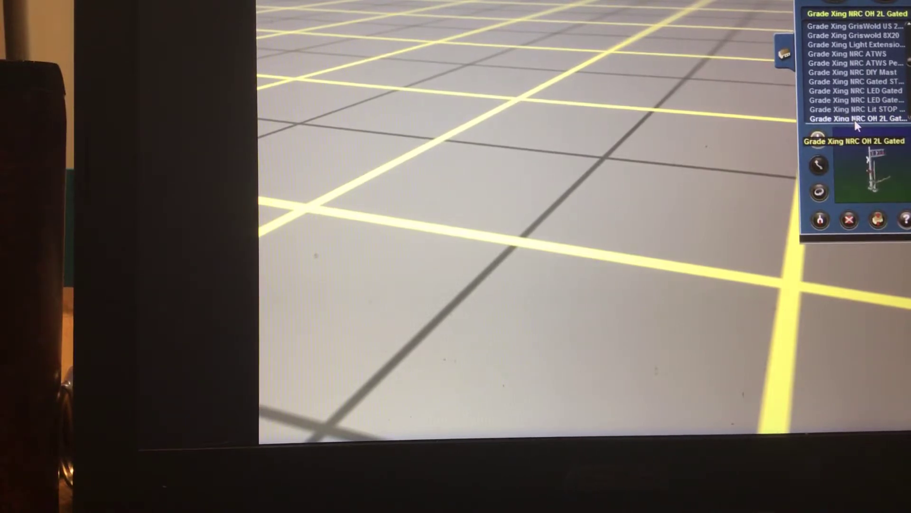
scroll(841, 114, "down", 1)
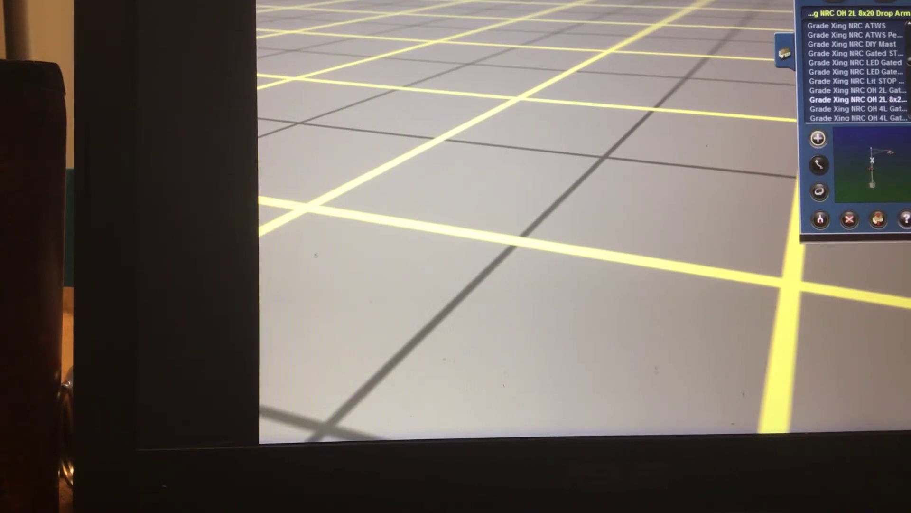
left_click(497, 265)
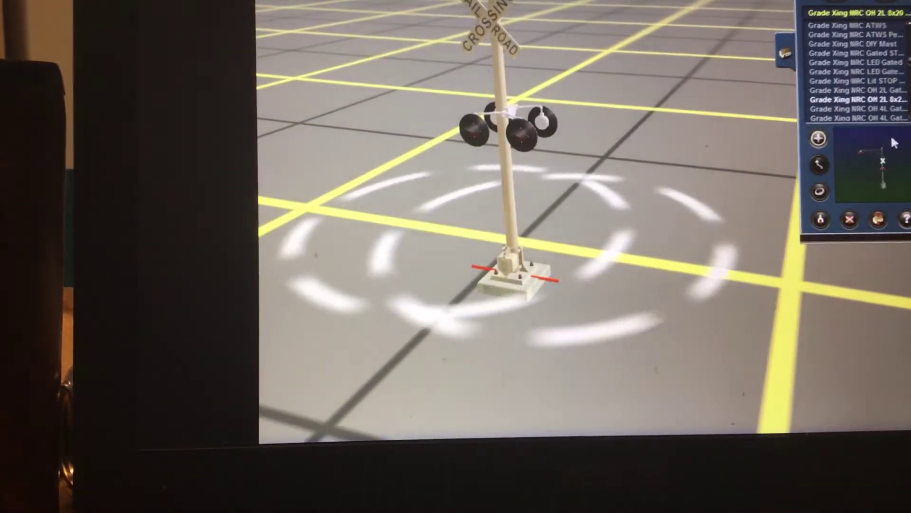
left_click(850, 219)
left_click(486, 269)
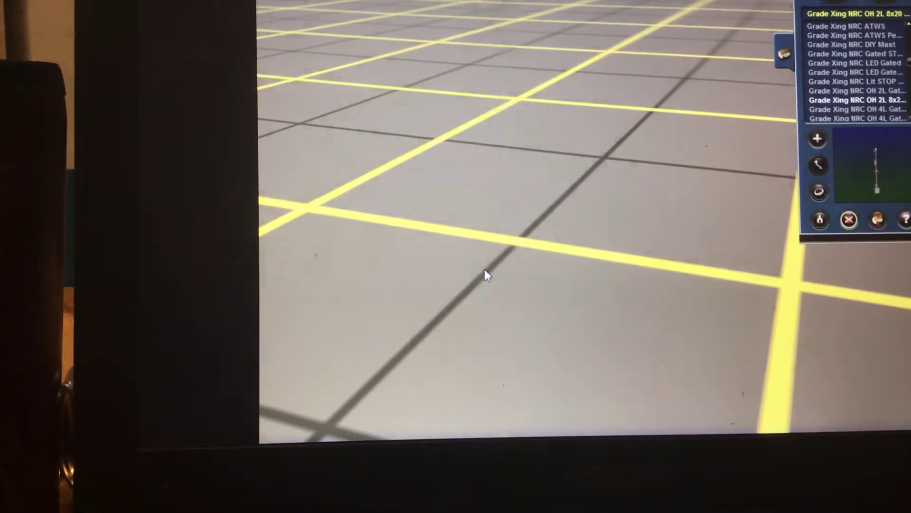
left_click(829, 110)
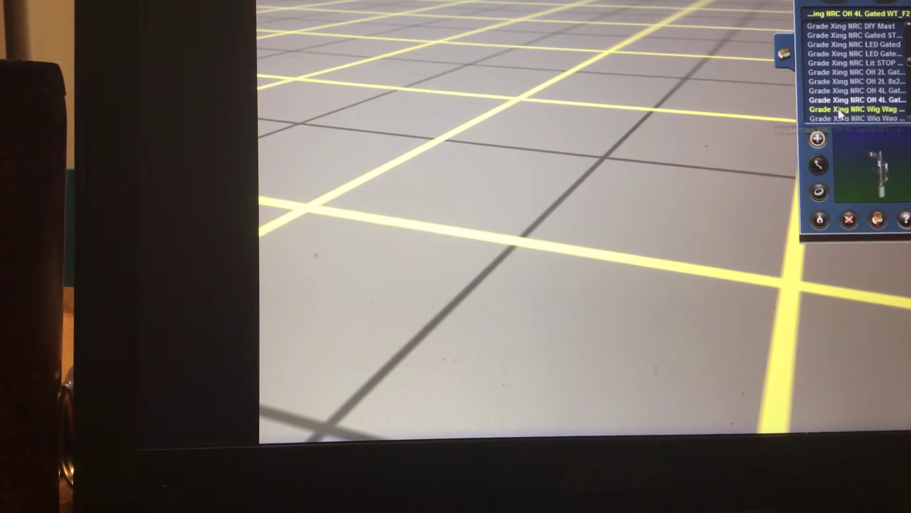
left_click(841, 110)
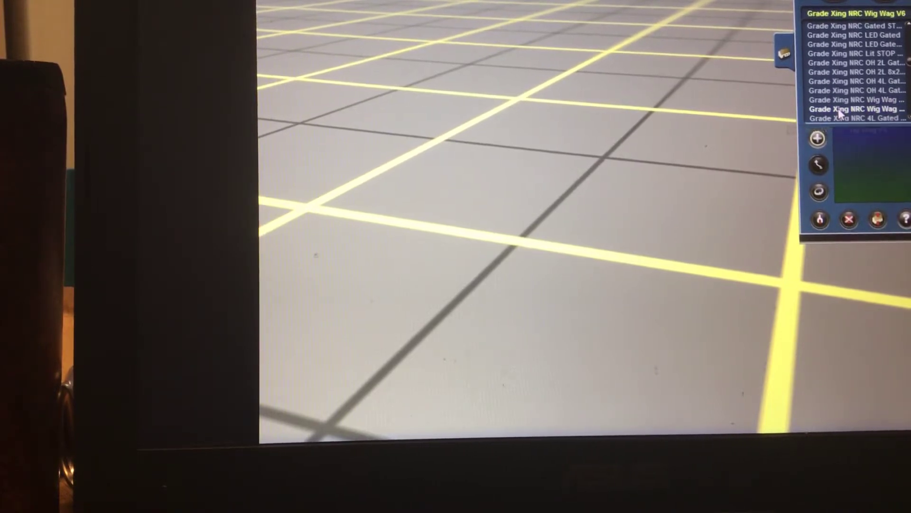
scroll(842, 112, "down", 1)
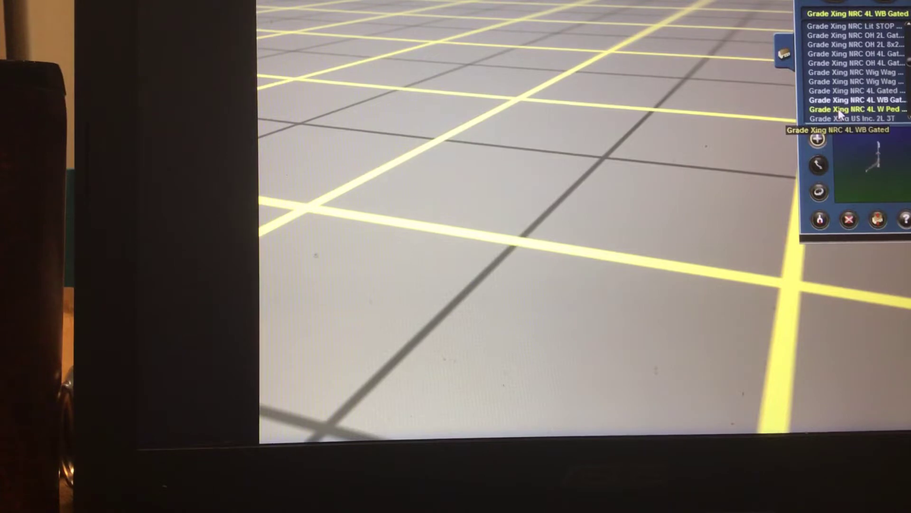
- Place and delete a trial NRC gated crossing, then place the US OH 2L 1T crossing
left_click(601, 292)
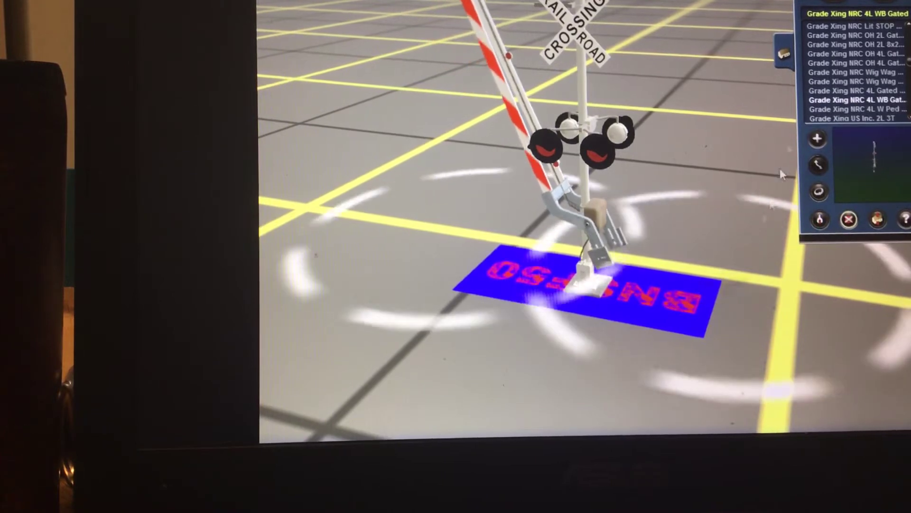
left_click(670, 305)
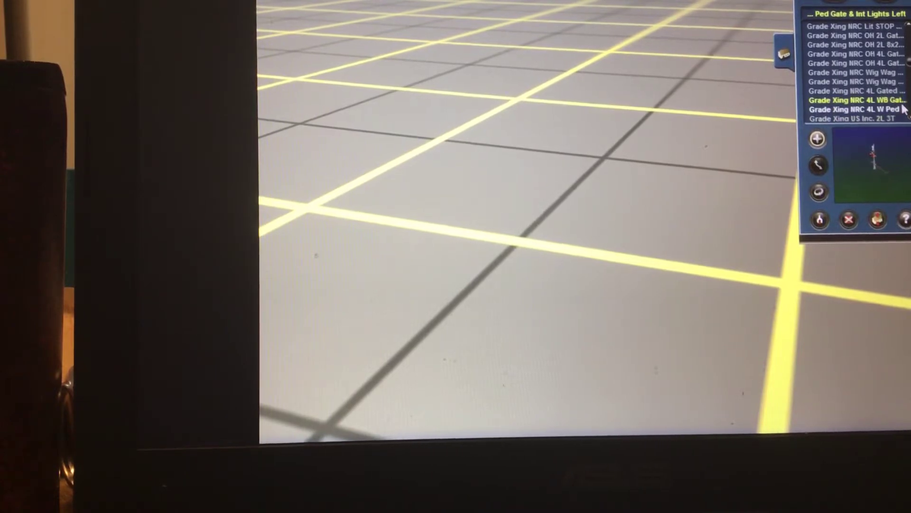
left_click(891, 111)
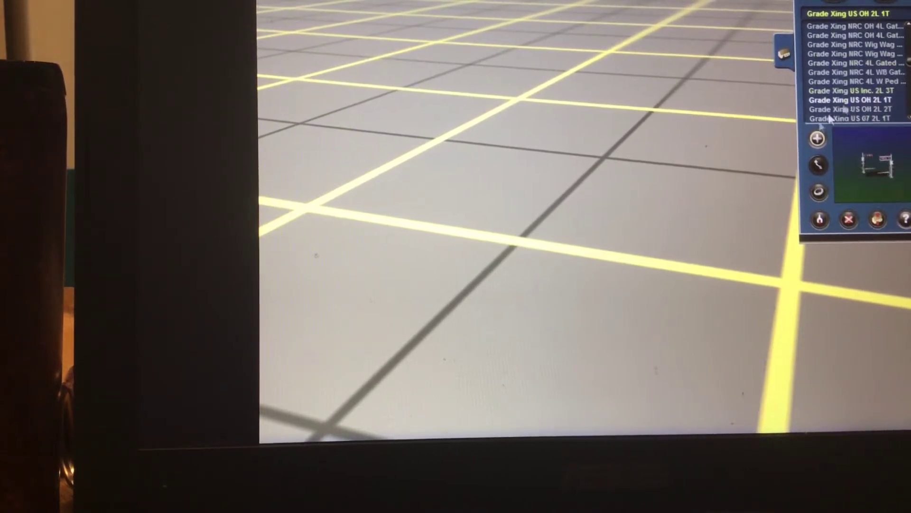
left_click(585, 204)
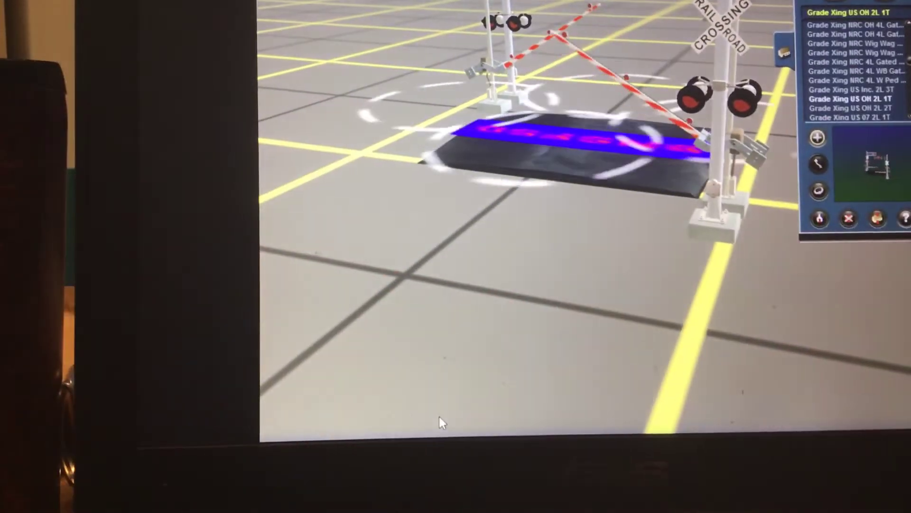
- Lay a trial track segment from the crossing, delete it, and reposition the track end
right_click_drag(439, 415, 370, 400)
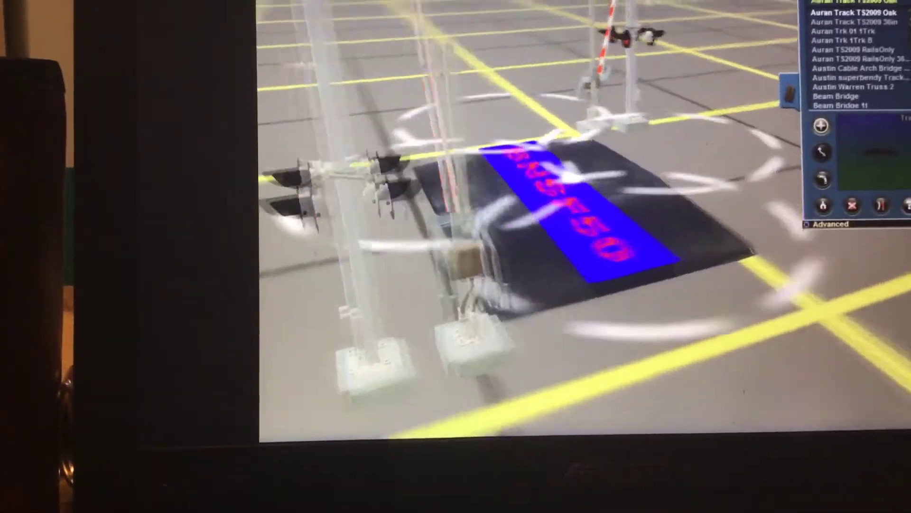
right_click_drag(370, 398, 734, 291)
scroll(737, 278, "down", 5)
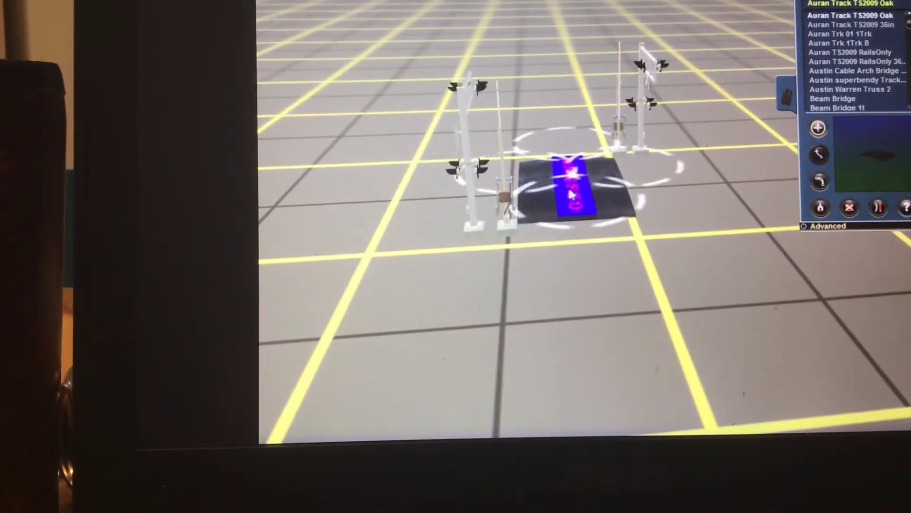
left_click_drag(582, 218, 603, 384)
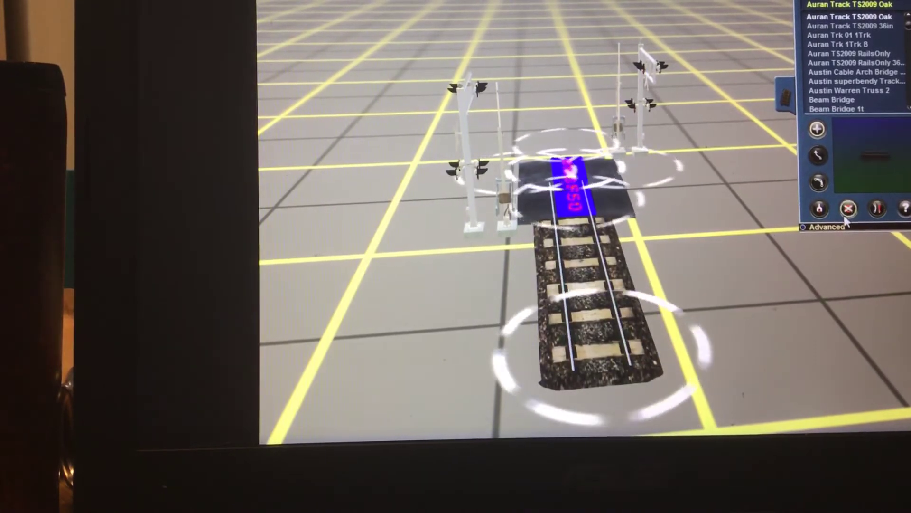
left_click(640, 318)
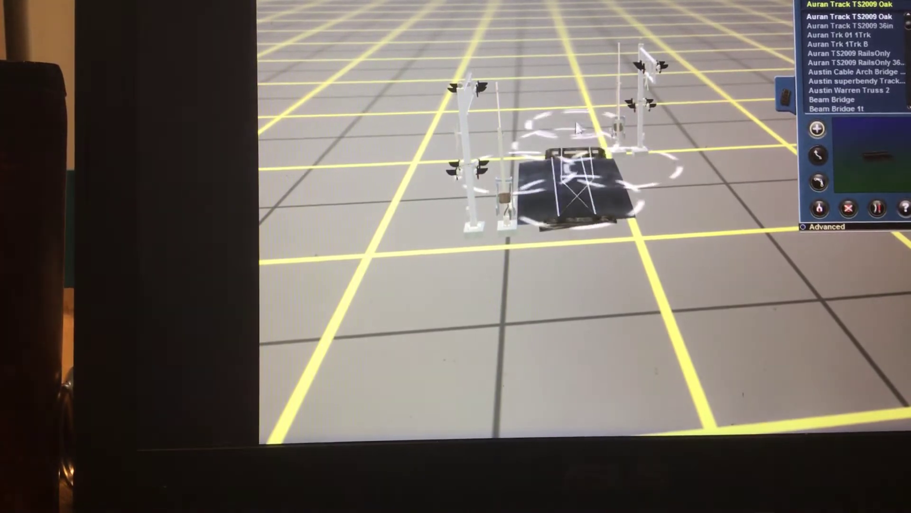
left_click_drag(597, 60, 616, 398)
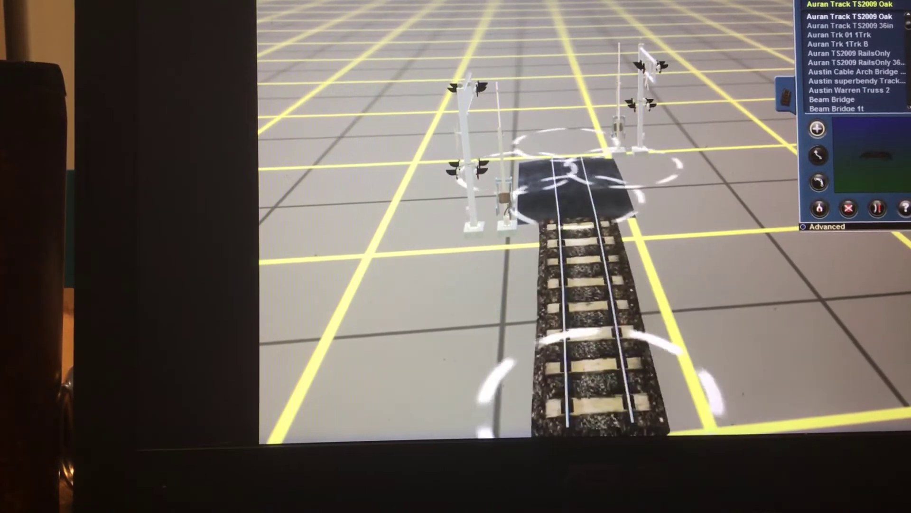
left_click_drag(620, 431, 558, 241)
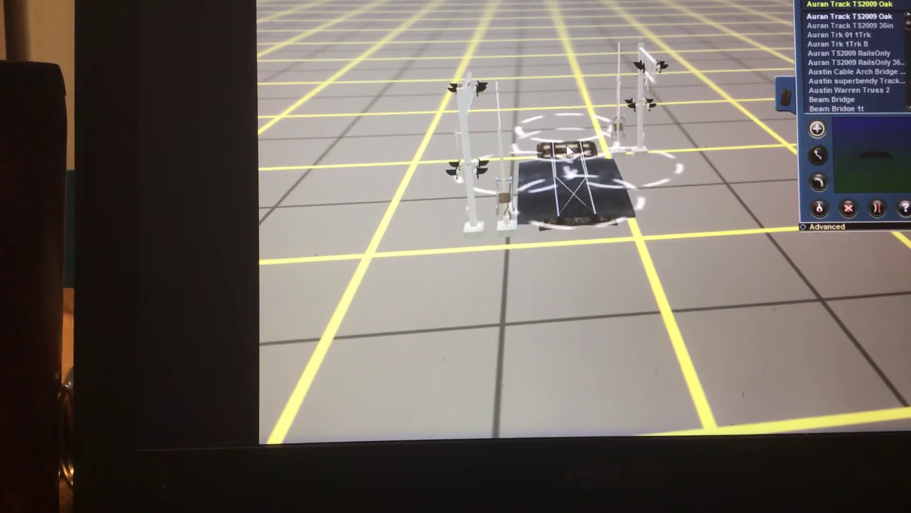
- Extend Auran TS2009 Oak track from the crossing into a long straight line with narrower ballast
left_click_drag(575, 281, 847, 342)
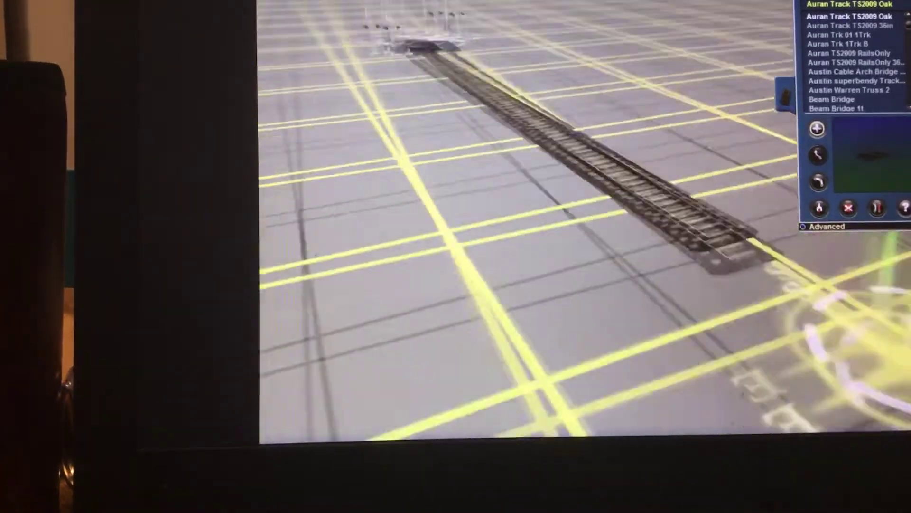
mouse_move(848, 342)
right_mouse_down()
mouse_move(712, 80)
mouse_move(844, 222)
mouse_move(573, 314)
mouse_move(449, 395)
mouse_move(539, 401)
mouse_move(651, 377)
mouse_move(662, 395)
right_mouse_up()
left_click(663, 388)
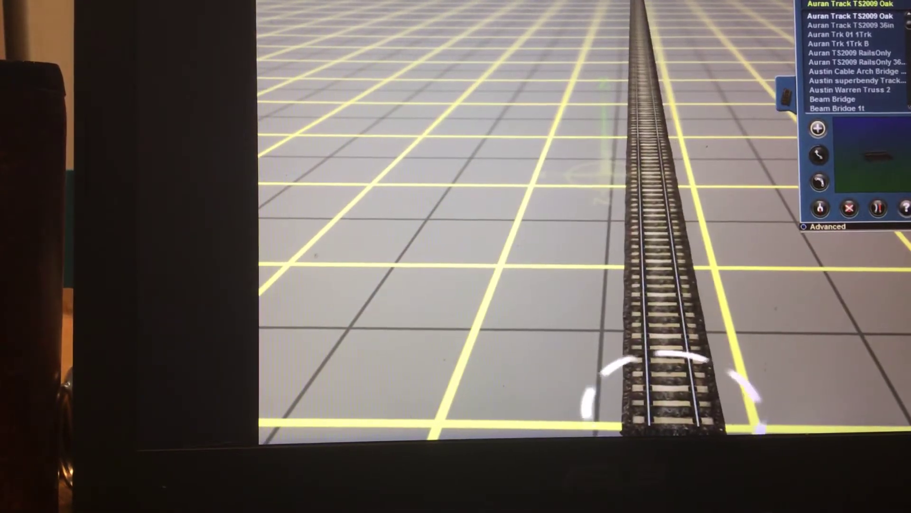
left_click_drag(666, 417, 621, 406)
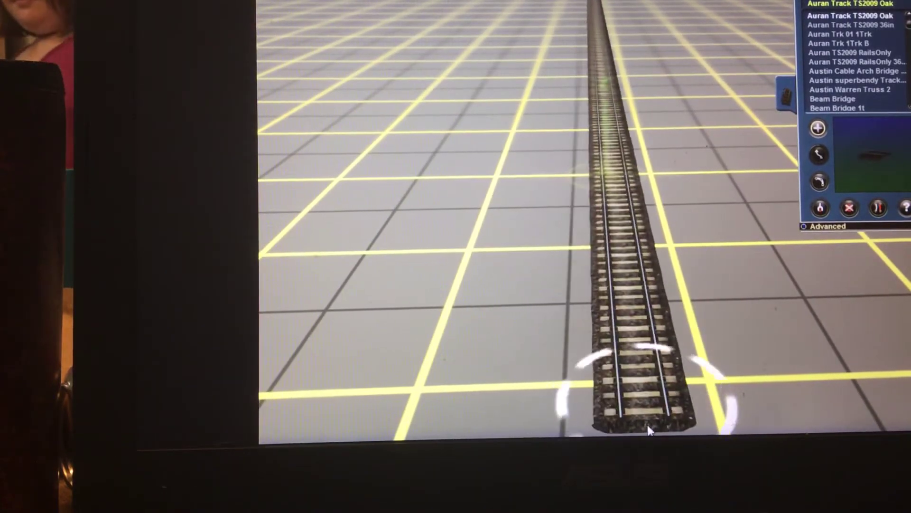
left_click_drag(622, 406, 630, 431)
mouse_move(628, 39)
right_mouse_down()
mouse_move(546, 293)
mouse_move(593, 274)
right_mouse_up()
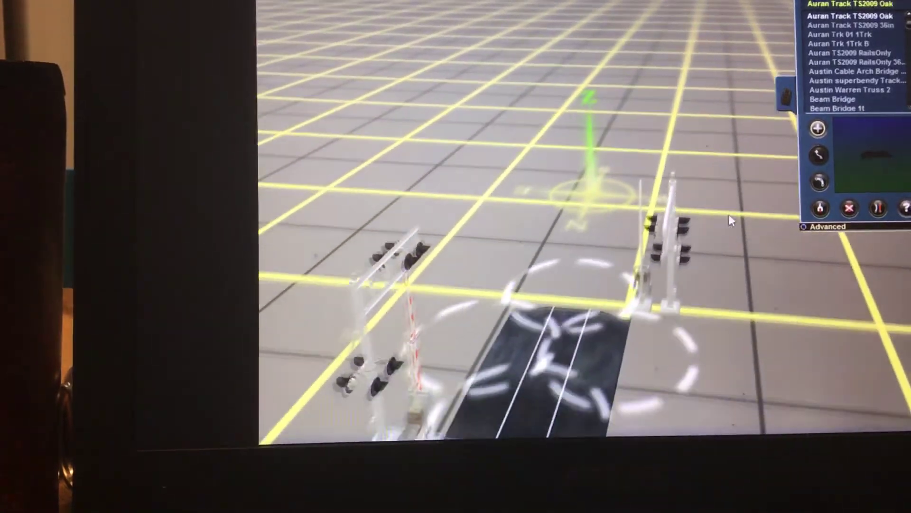
left_click_drag(610, 181, 601, 54)
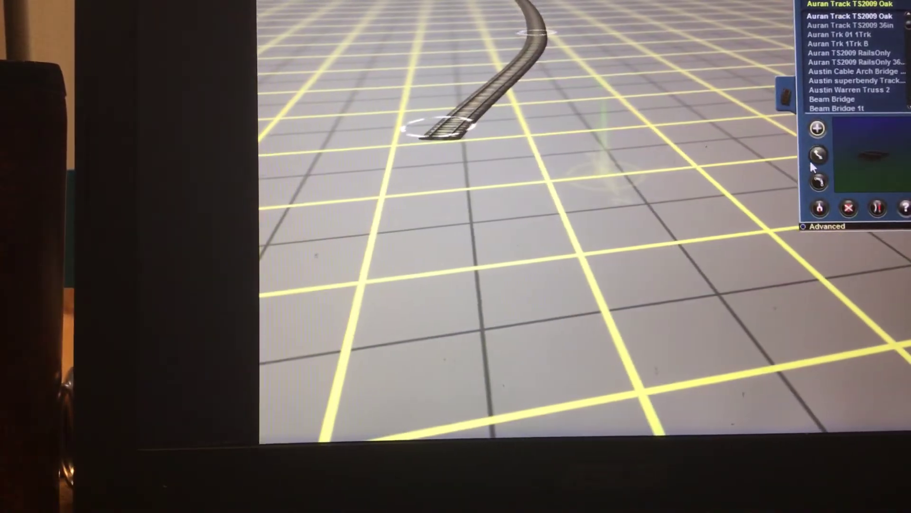
- Switch to curved track, orbit to look along the line, and bring up the train list
left_click(816, 155)
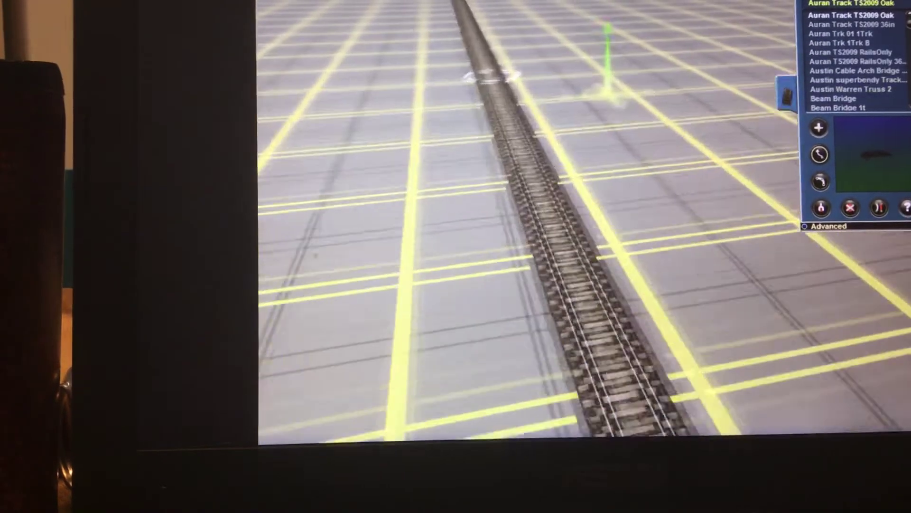
right_click_drag(695, 175, 784, 178)
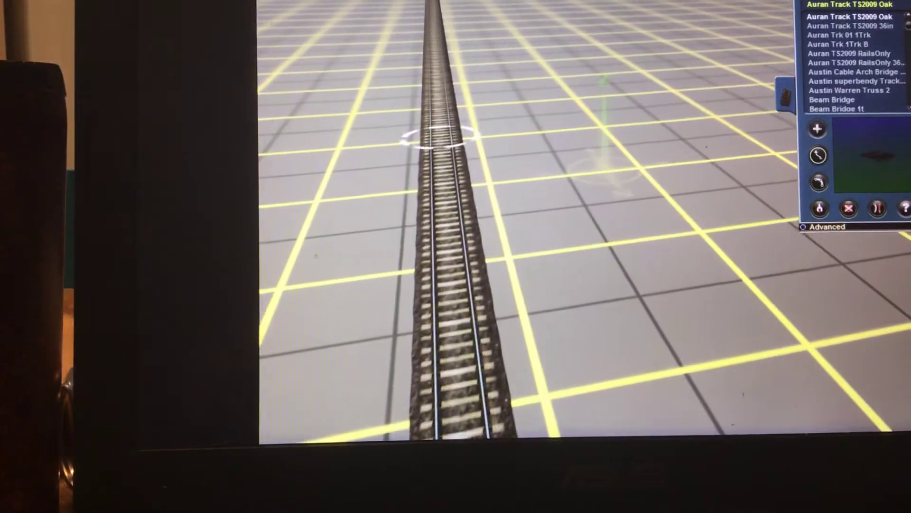
key("F5")
mouse_move(621, 134)
right_mouse_down()
mouse_move(593, 56)
mouse_move(673, 96)
right_mouse_up()
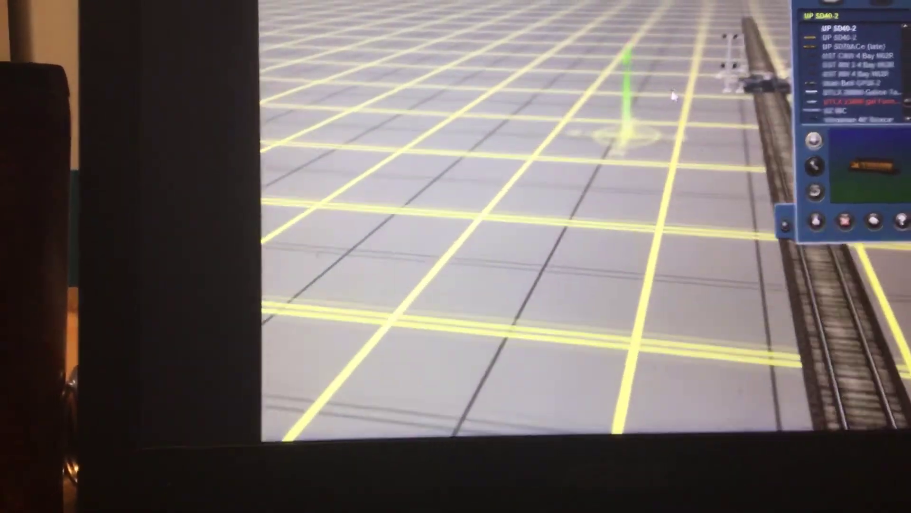
- Turn the view so the track runs horizontally and bring up the Road no density road list
mouse_move(674, 93)
right_mouse_down()
mouse_move(558, 311)
mouse_move(539, 302)
mouse_move(483, 328)
right_mouse_up()
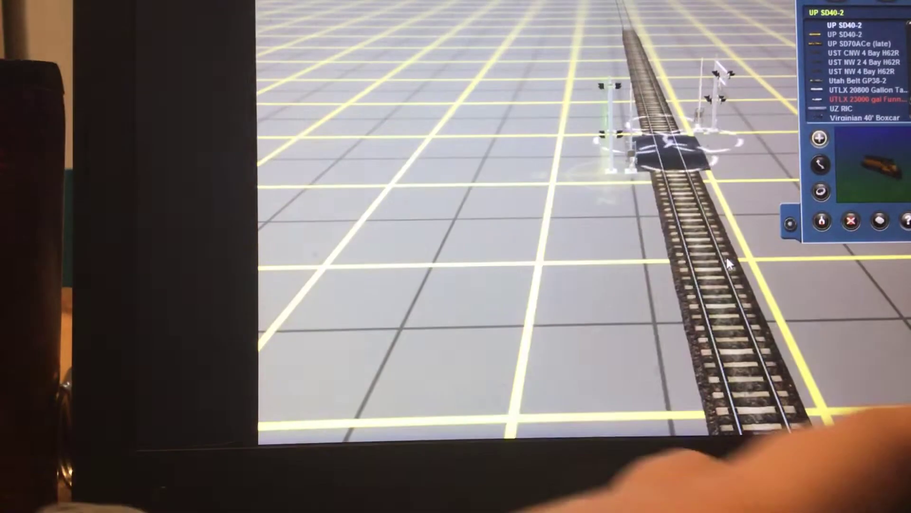
key("Right")
key("Right")
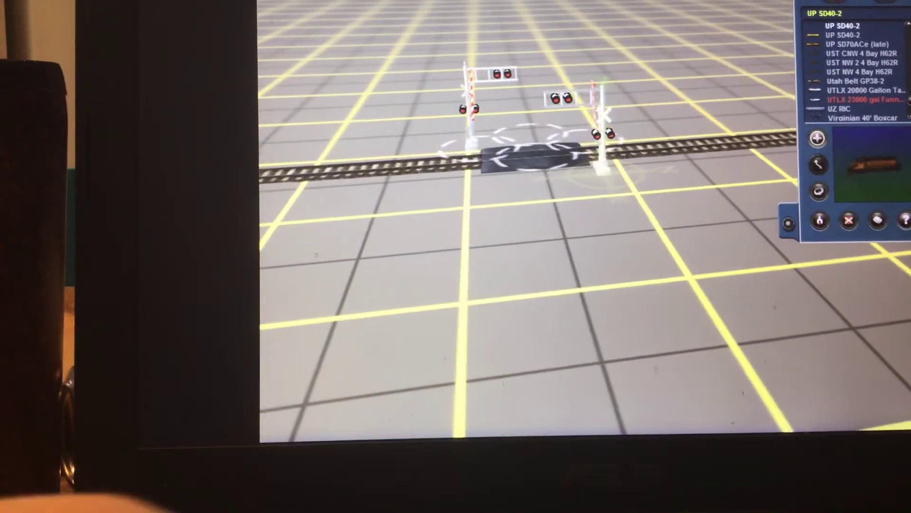
key("F4")
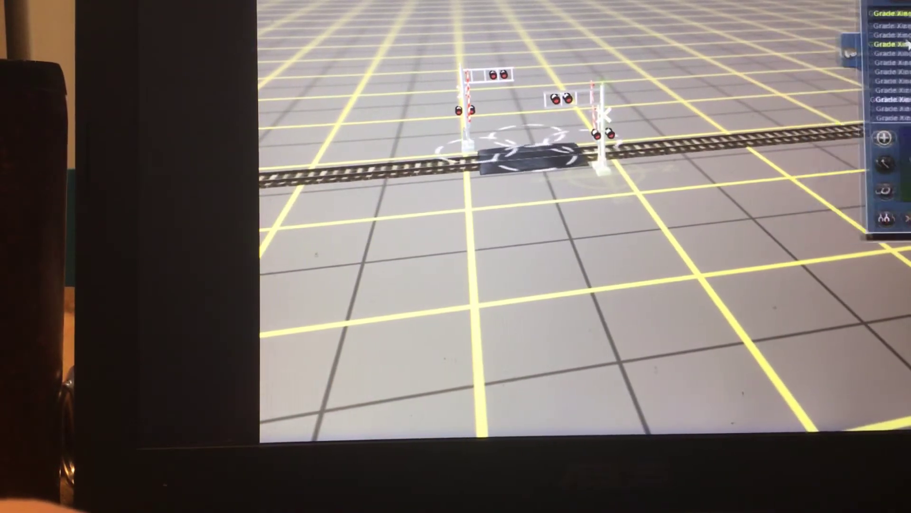
key("F3")
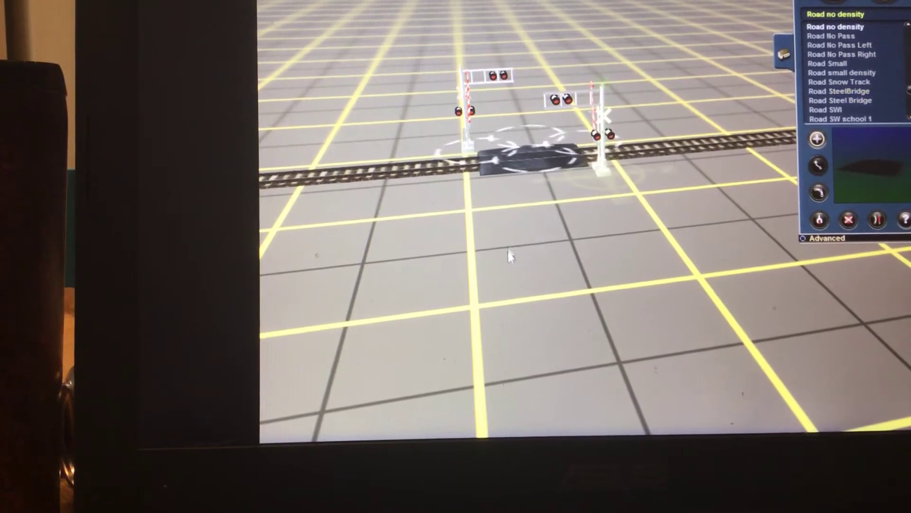
- Lay a road to the crossing, delete the misplaced piece, and restart it toward the lower left
left_click(561, 318)
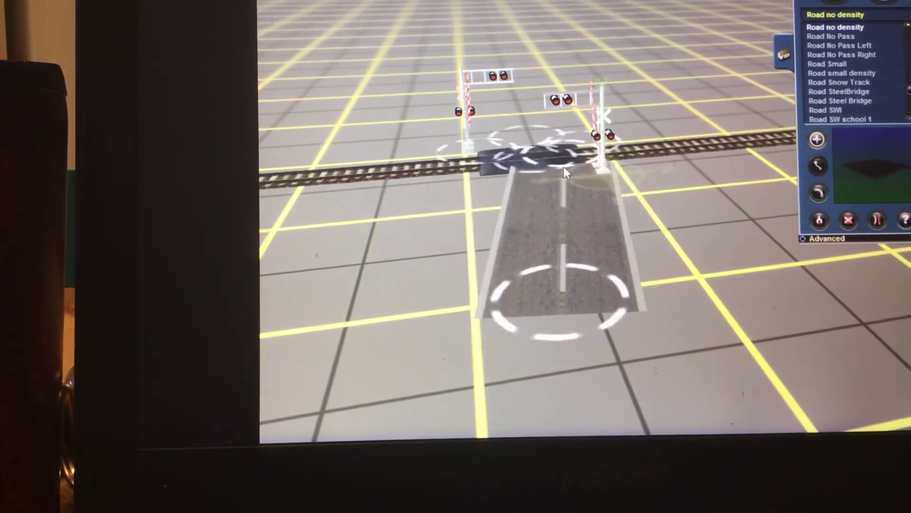
left_click(563, 172)
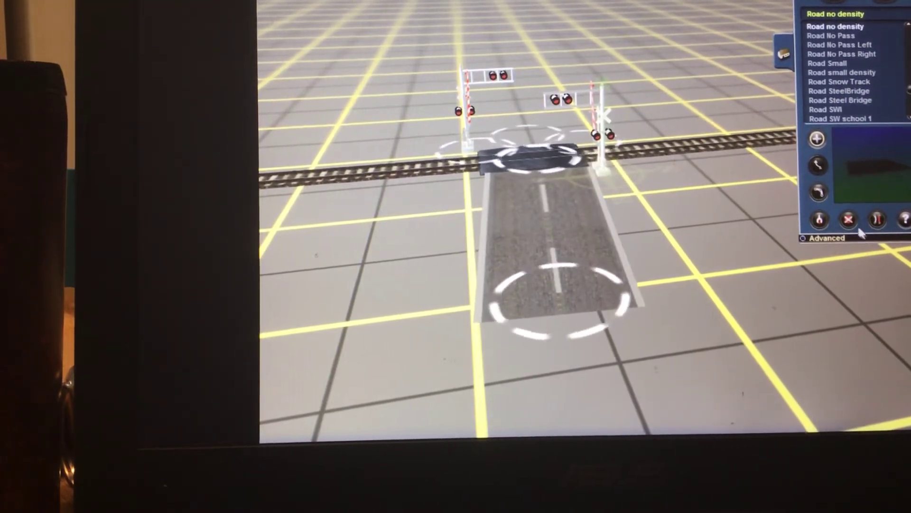
left_click(551, 333)
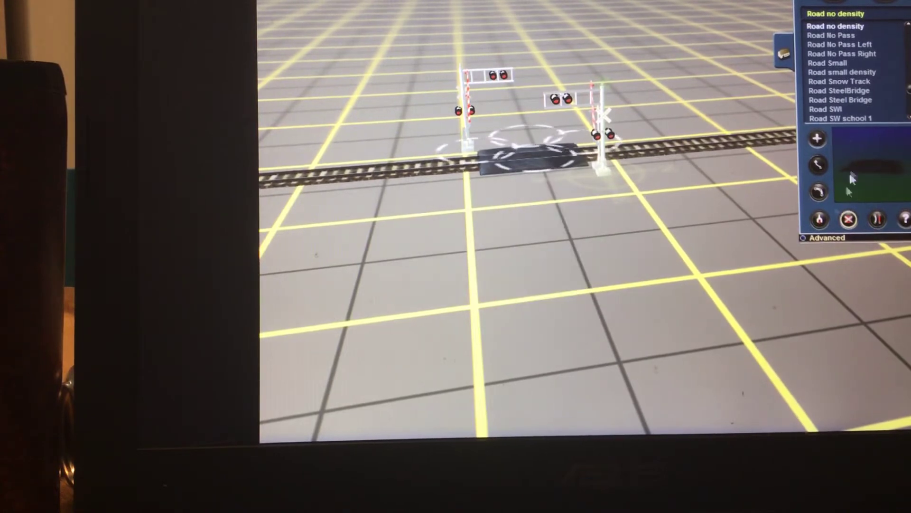
left_click(530, 173)
left_click(406, 380)
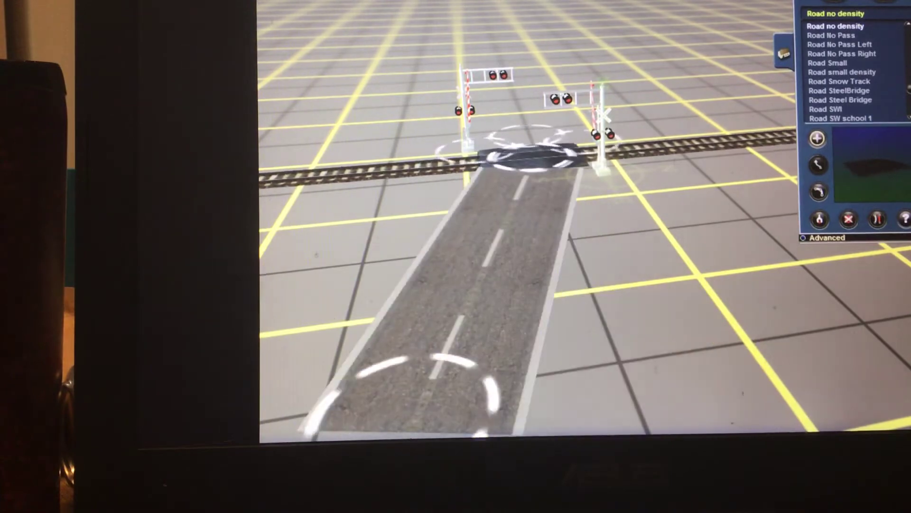
- Lengthen the road to the lower left and swing it horizontal, rotating the view along the track
key("Left")
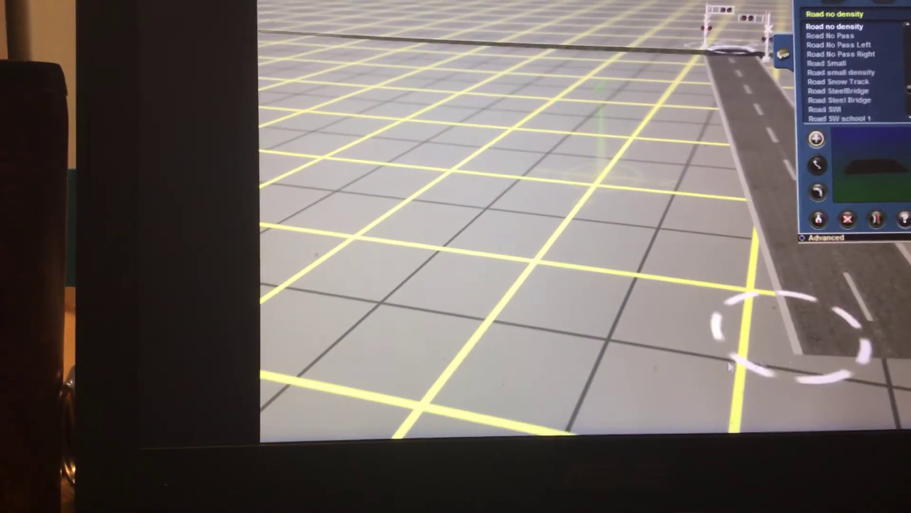
key("Right")
left_click_drag(549, 391, 528, 408)
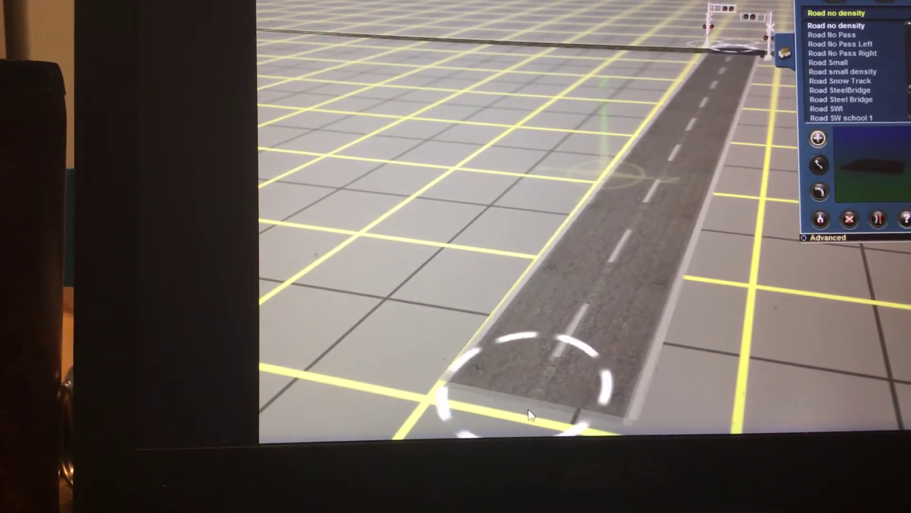
key("Left")
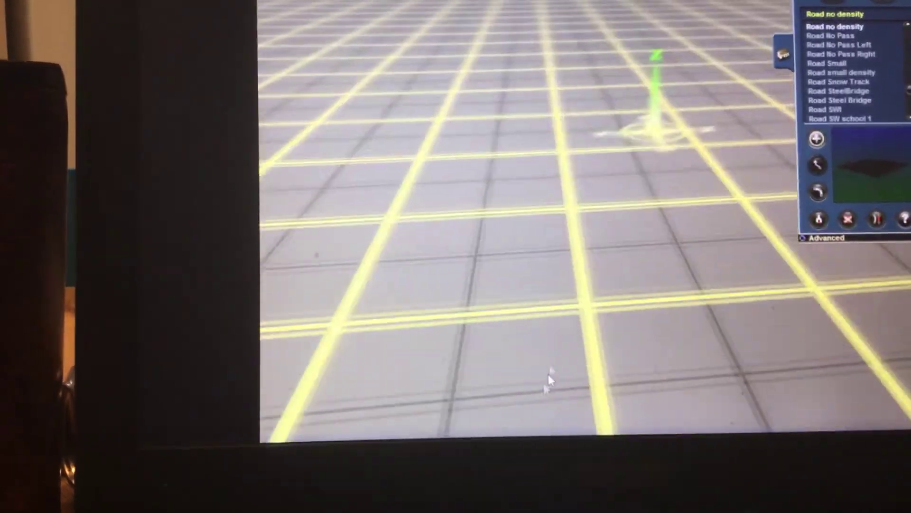
key("Right")
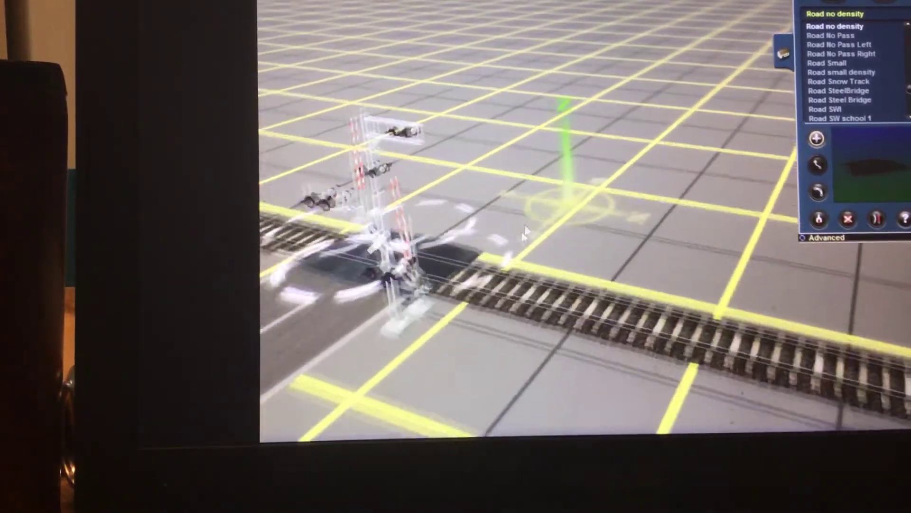
key("Right")
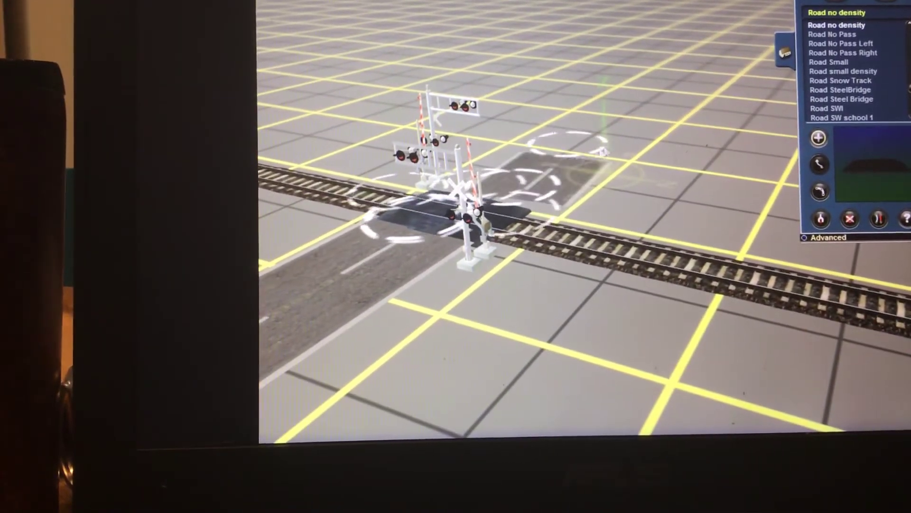
left_click_drag(805, 200, 853, 186)
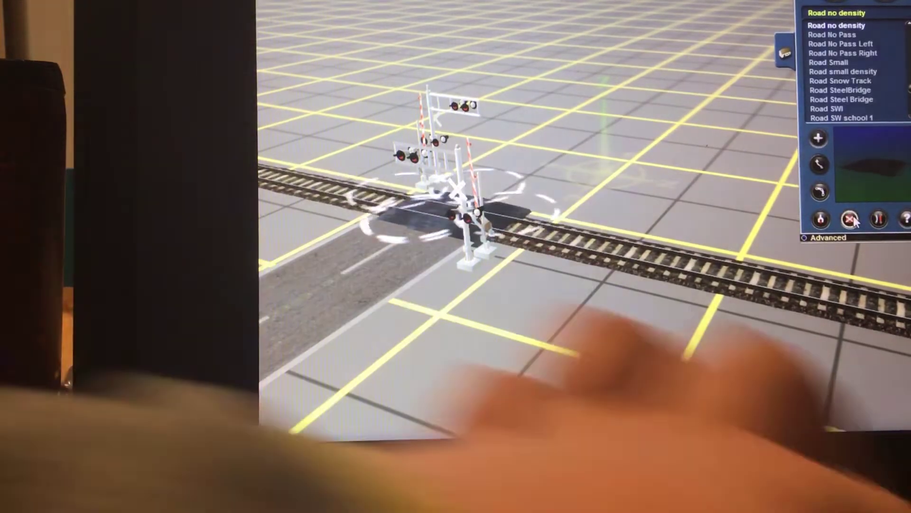
key("Right")
key("Right")
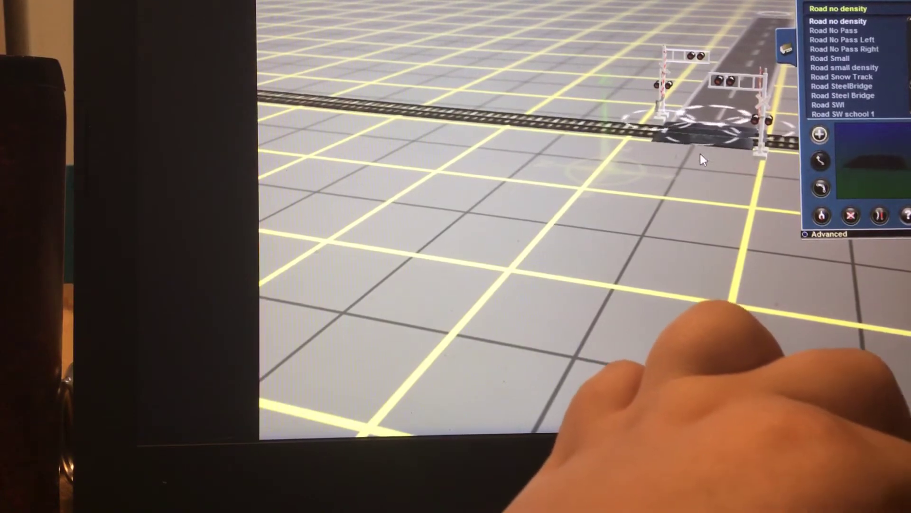
left_click(701, 193)
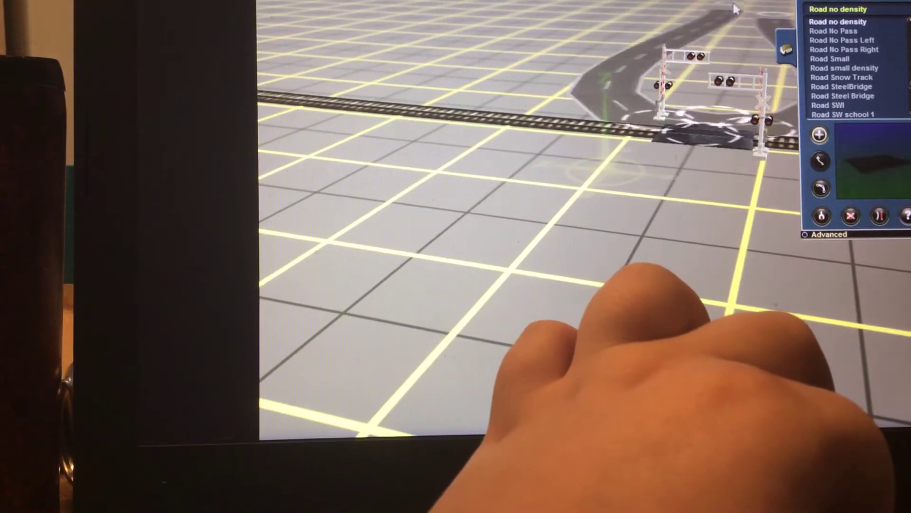
left_click_drag(735, 8, 748, 4)
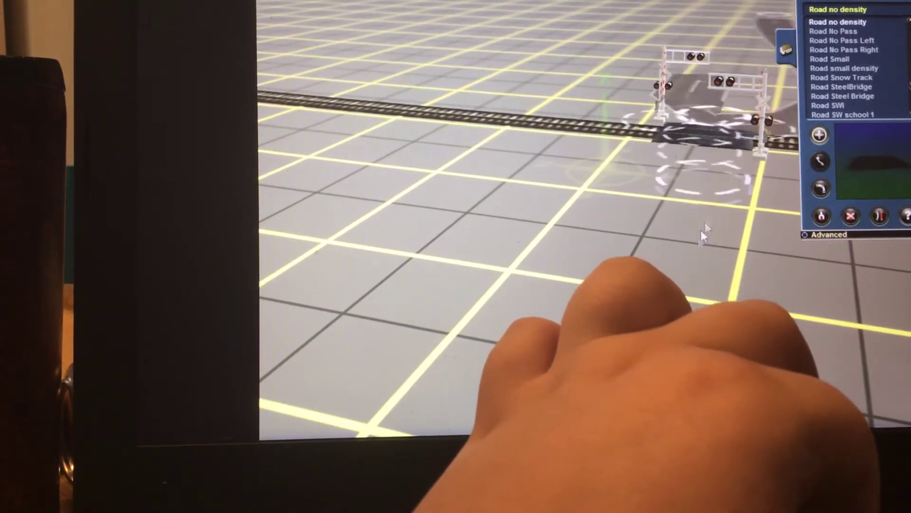
left_click_drag(707, 222, 535, 388)
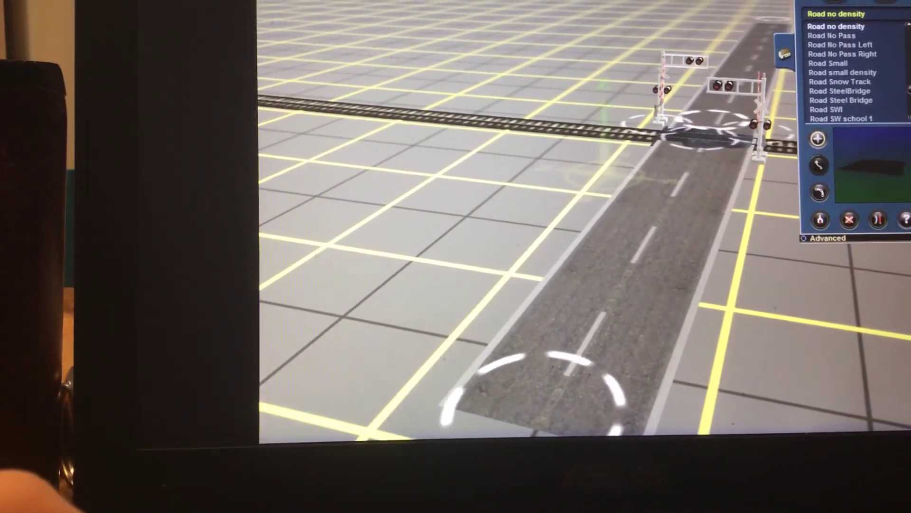
left_click_drag(534, 388, 862, 207)
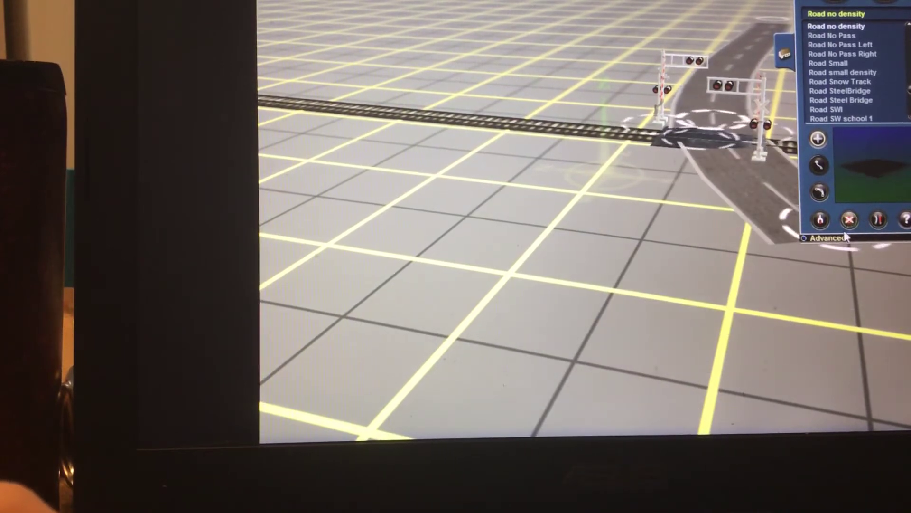
left_click(630, 240)
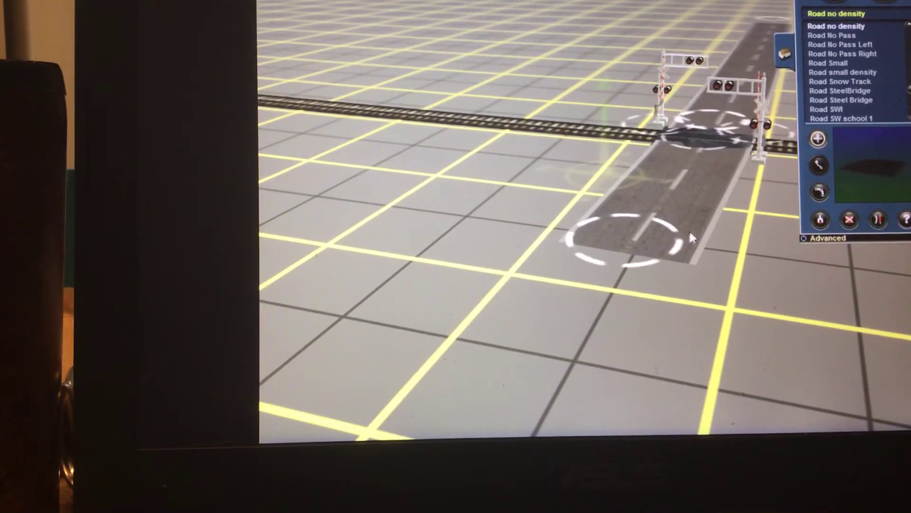
left_click(819, 166)
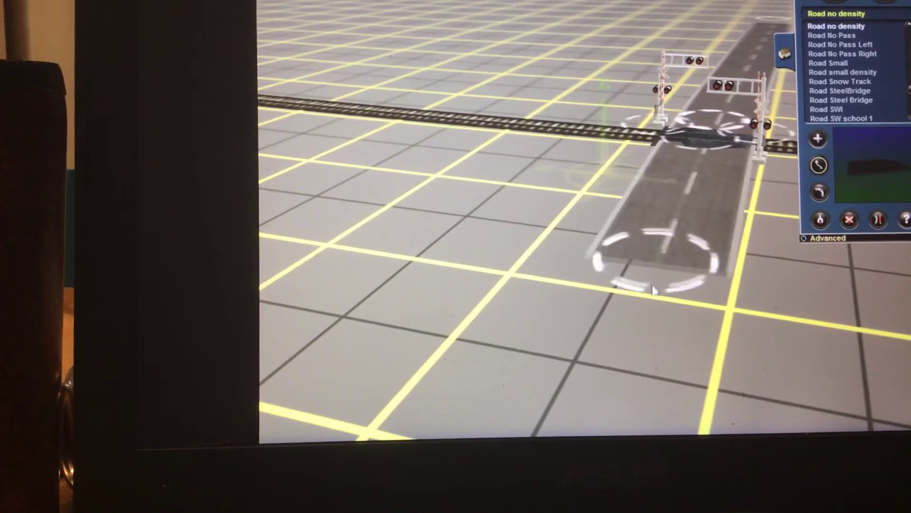
mouse_move(653, 289)
left_mouse_down()
mouse_move(544, 399)
mouse_move(559, 391)
left_mouse_up()
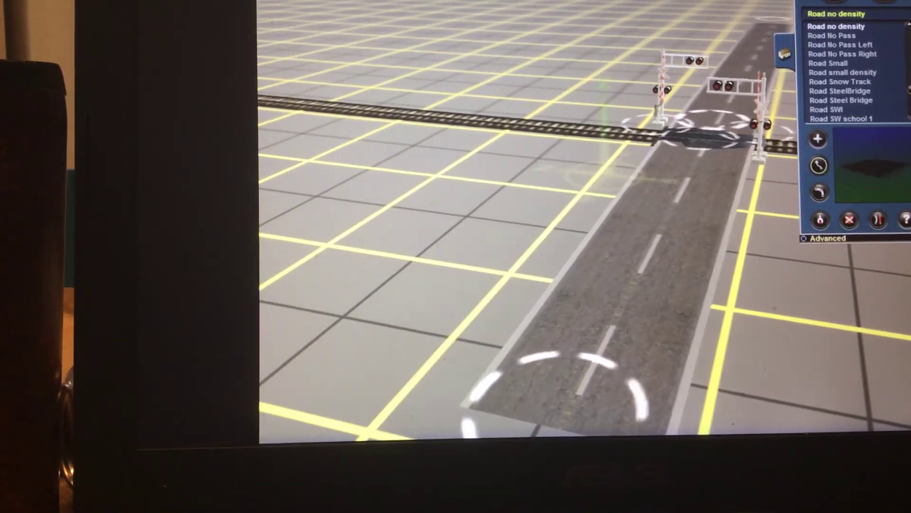
left_click(849, 219)
left_click(624, 318)
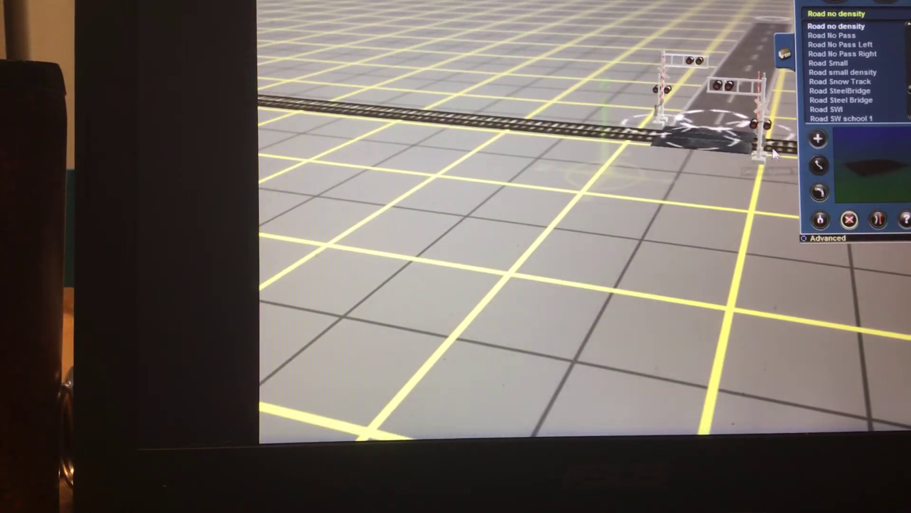
left_click(817, 141)
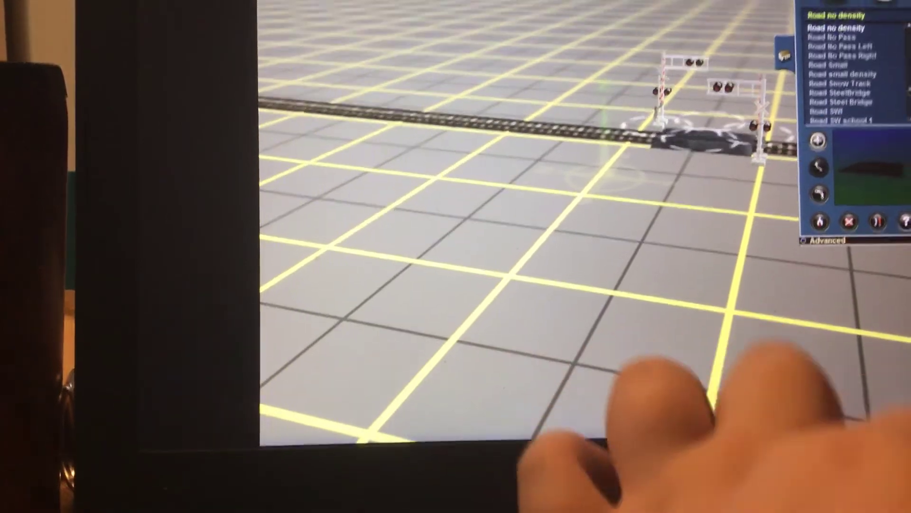
key("Up")
key("Down")
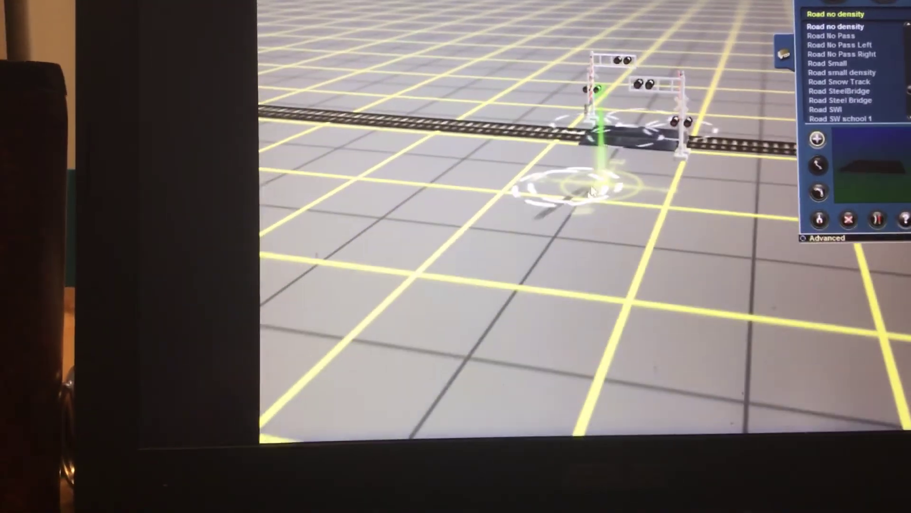
- Delete a stray right-running road piece and stretch a road from the crossing toward the viewer
left_click(591, 189)
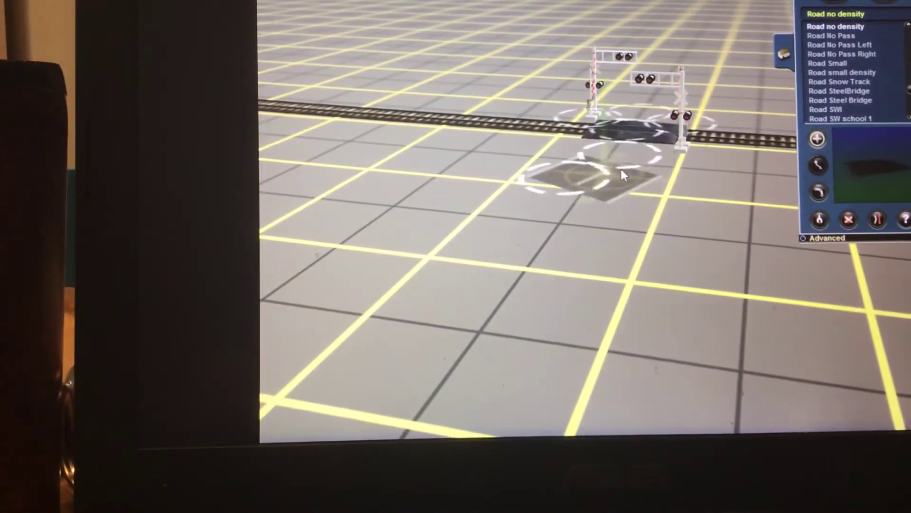
left_click_drag(640, 171, 773, 173)
left_click(849, 218)
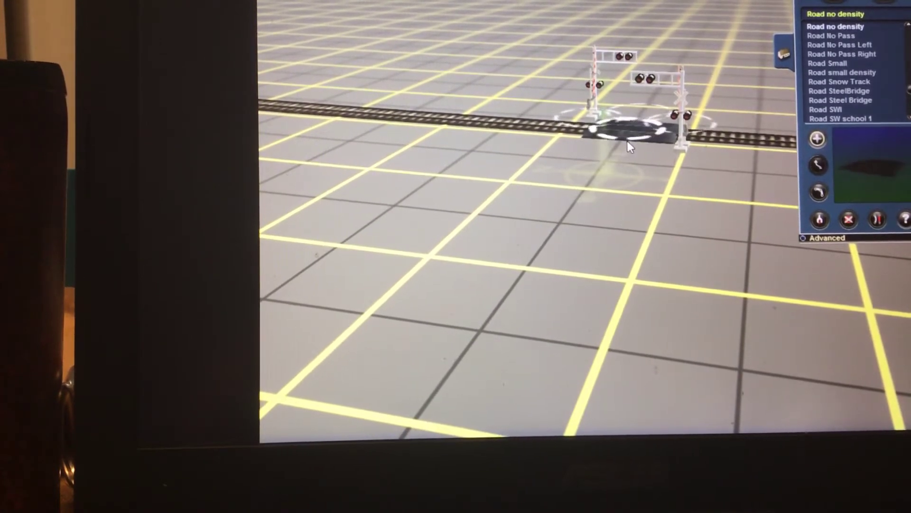
mouse_move(627, 141)
left_mouse_down()
mouse_move(583, 239)
mouse_move(904, 274)
mouse_move(428, 420)
left_mouse_up()
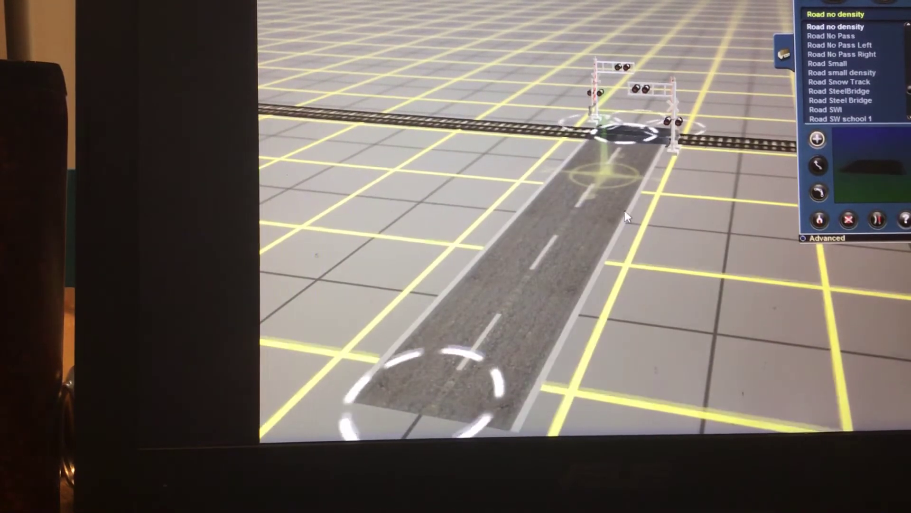
key("Up")
key("Up")
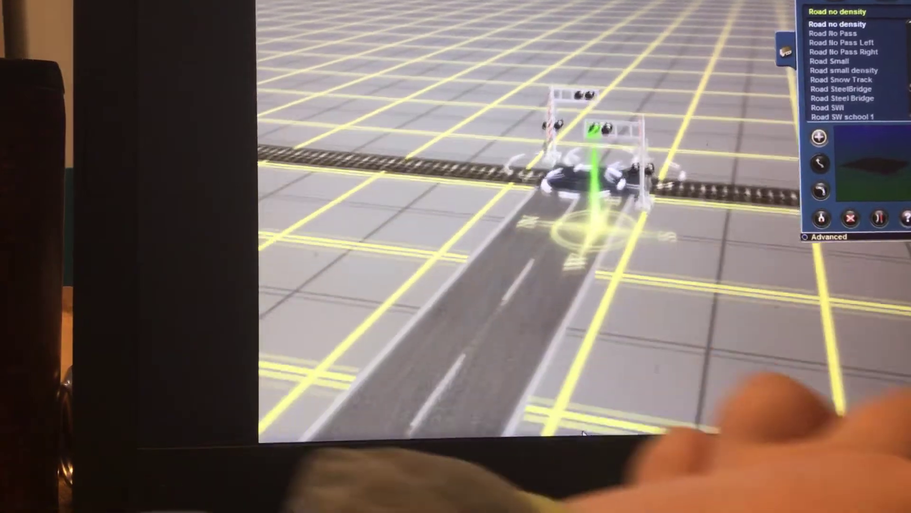
key("Up")
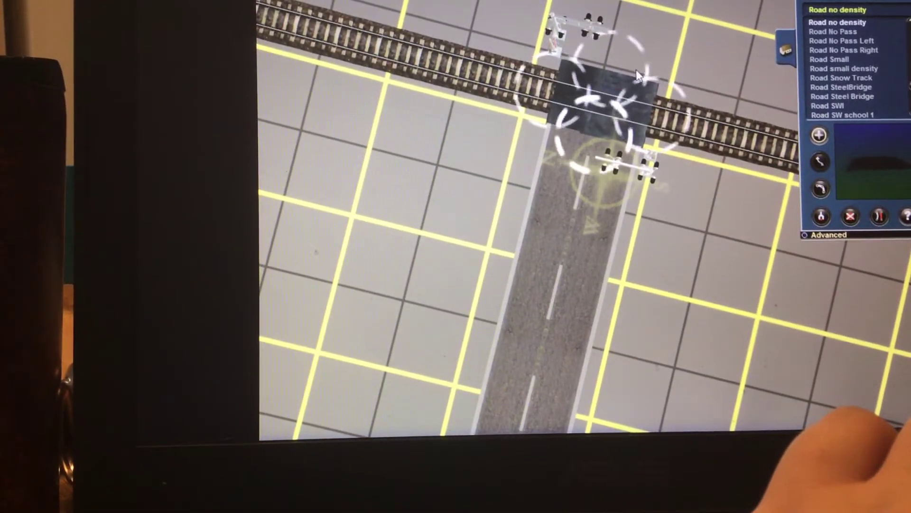
- Add and remove an up-right road piece, then pan and tilt the view to the crossing
left_click(764, 38)
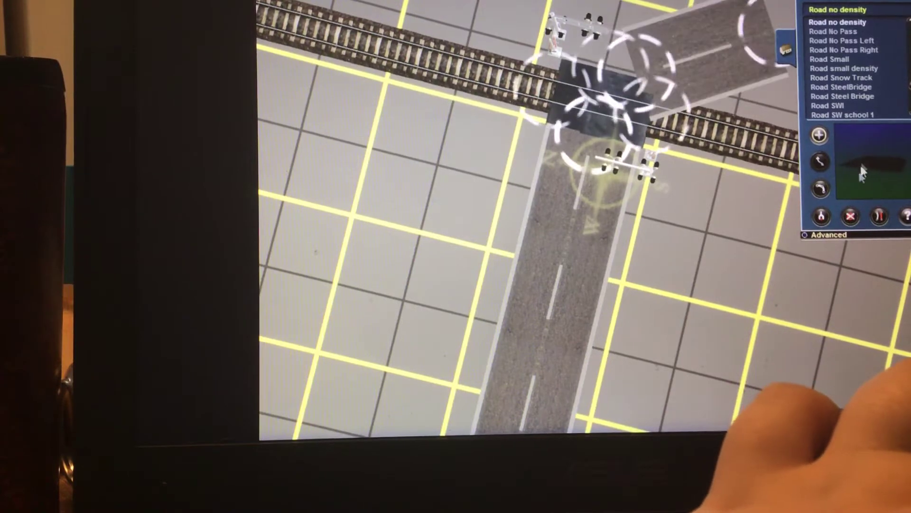
left_click(852, 217)
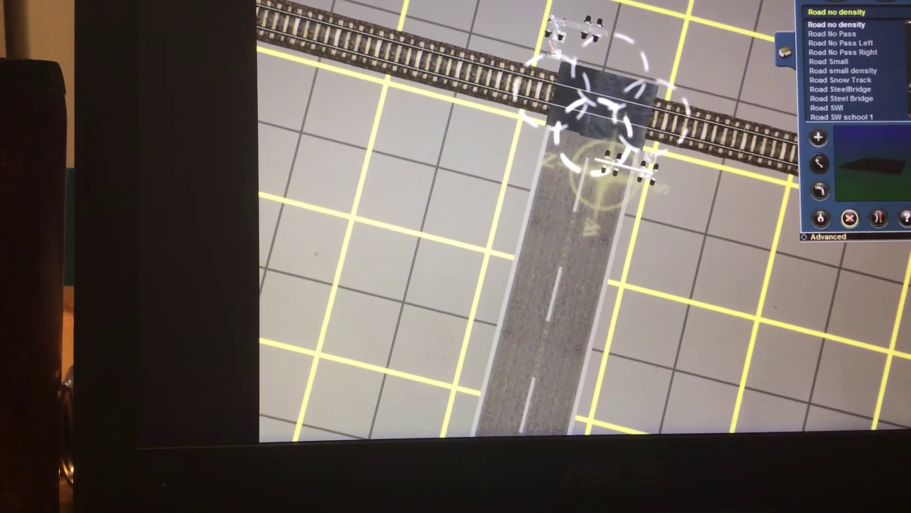
left_click(637, 72)
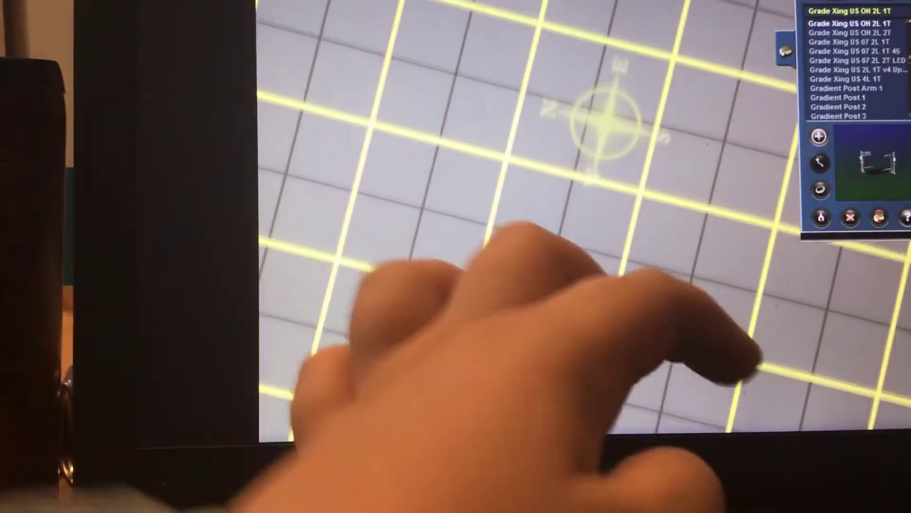
left_click_drag(713, 341, 613, 398)
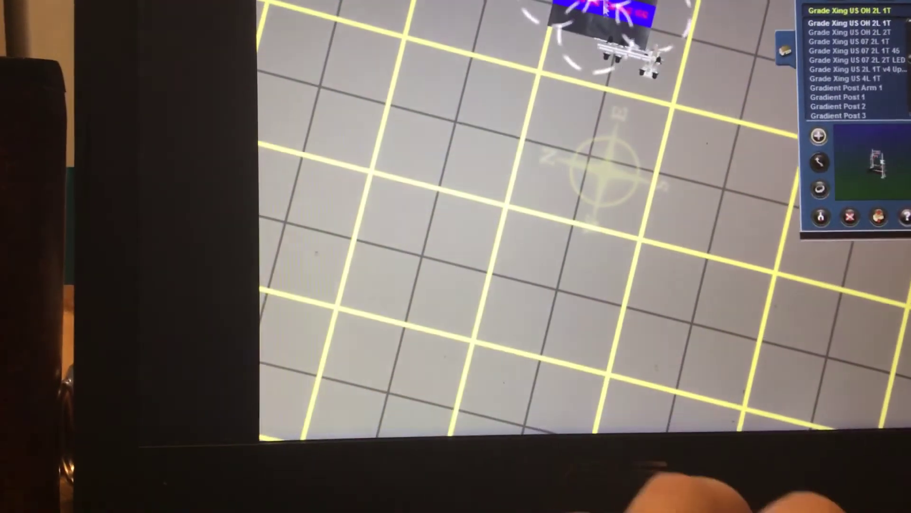
left_click_drag(805, 427, 769, 424)
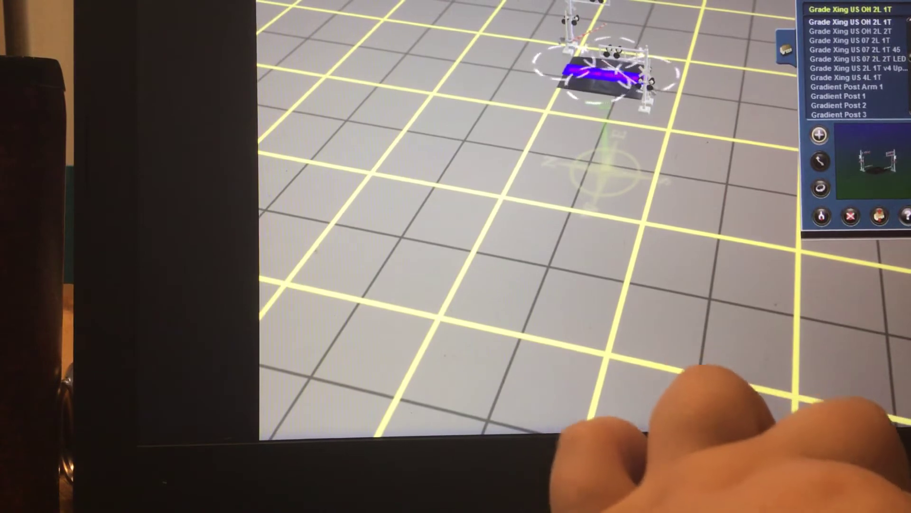
key("F4")
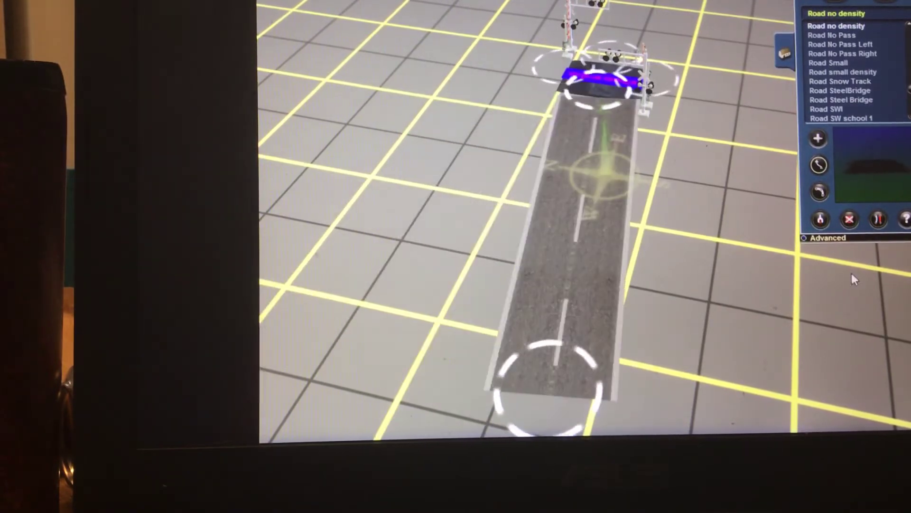
- Undo the road running down from the crossing and orbit to check where the road meets the track
key("ctrl+z")
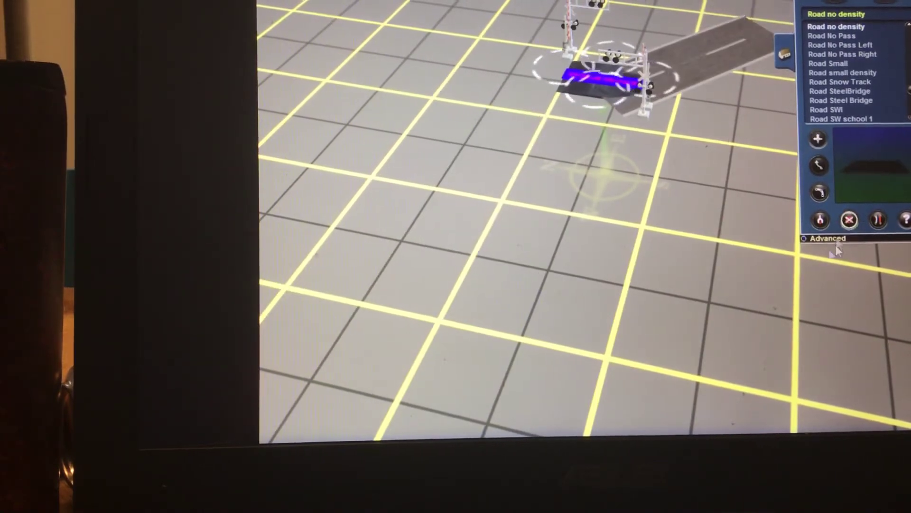
right_click_drag(836, 249, 712, 249)
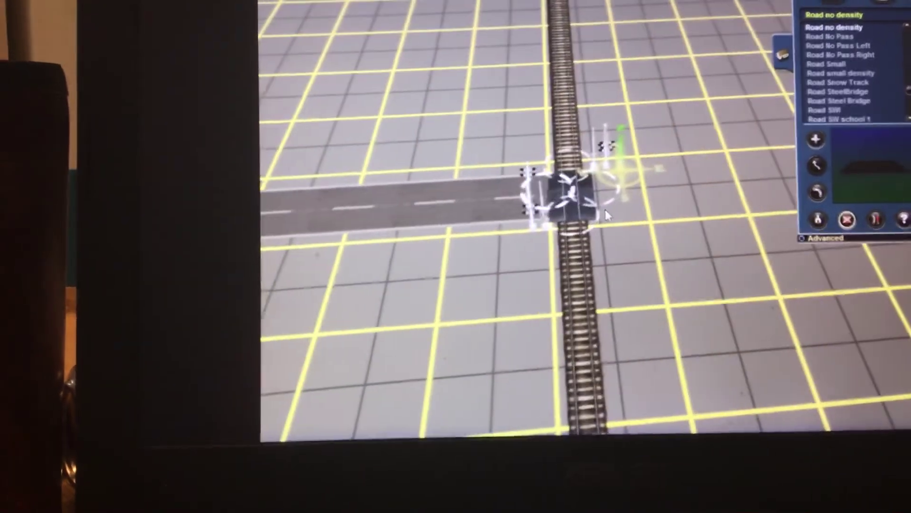
right_click_drag(589, 206, 598, 204)
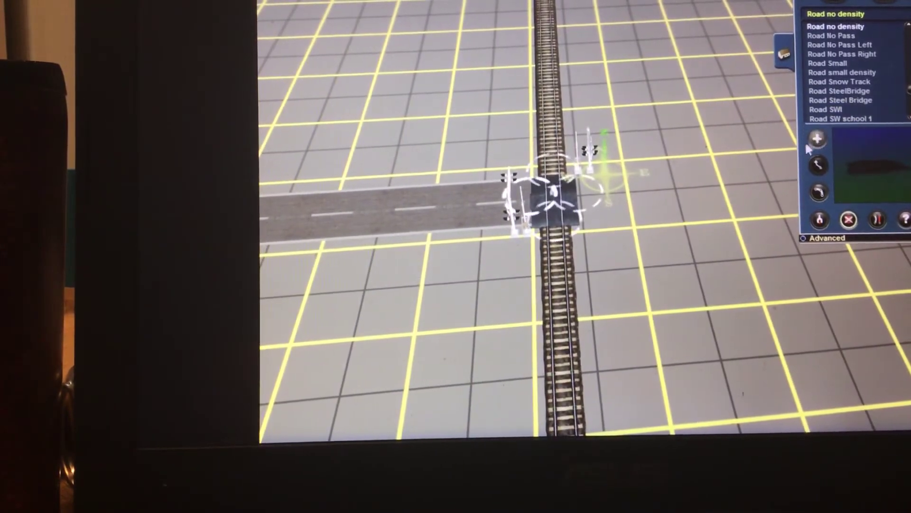
right_click_drag(798, 139, 694, 340)
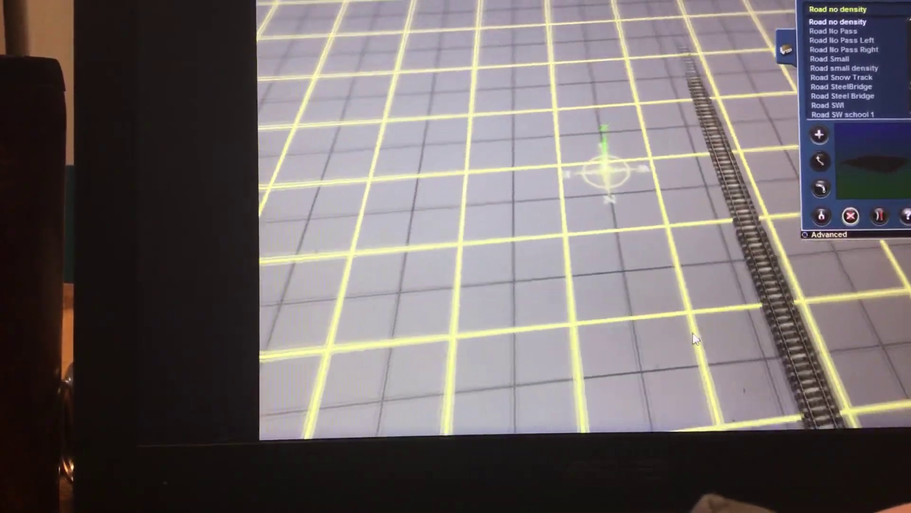
- Place a UP SD70ACe (late) locomotive on the diagonally viewed track
key("Up")
key("Up")
key("Up")
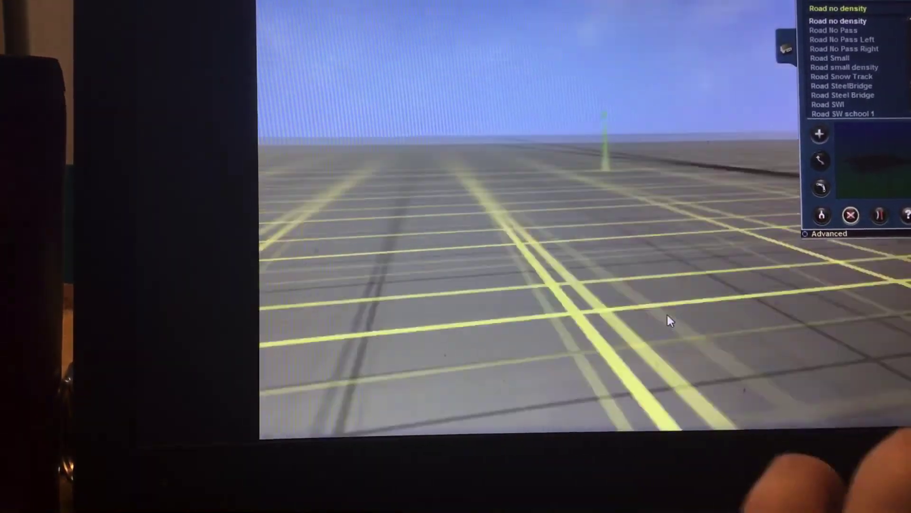
key("Down")
key("Down")
key("Down")
mouse_move(623, 74)
right_mouse_down()
mouse_move(528, 126)
mouse_move(600, 178)
right_mouse_up()
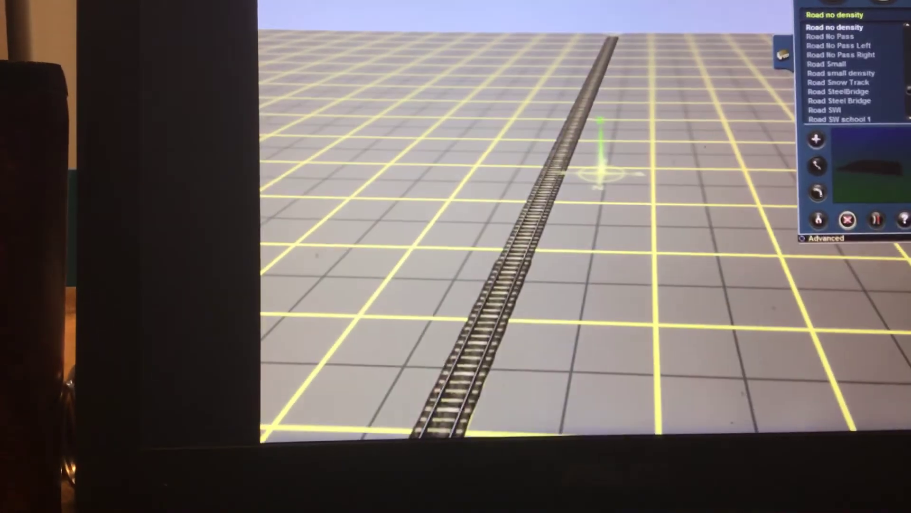
key("F5")
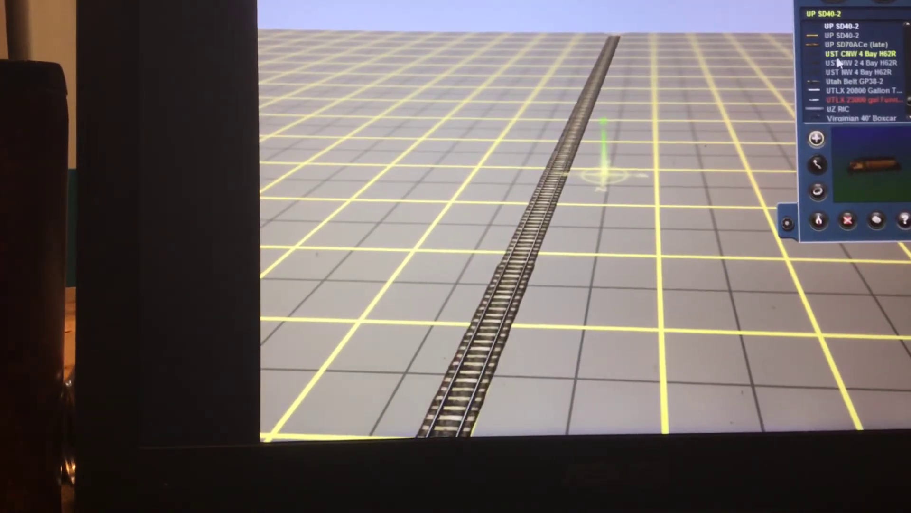
scroll(839, 63, "up", 2)
left_click(839, 63)
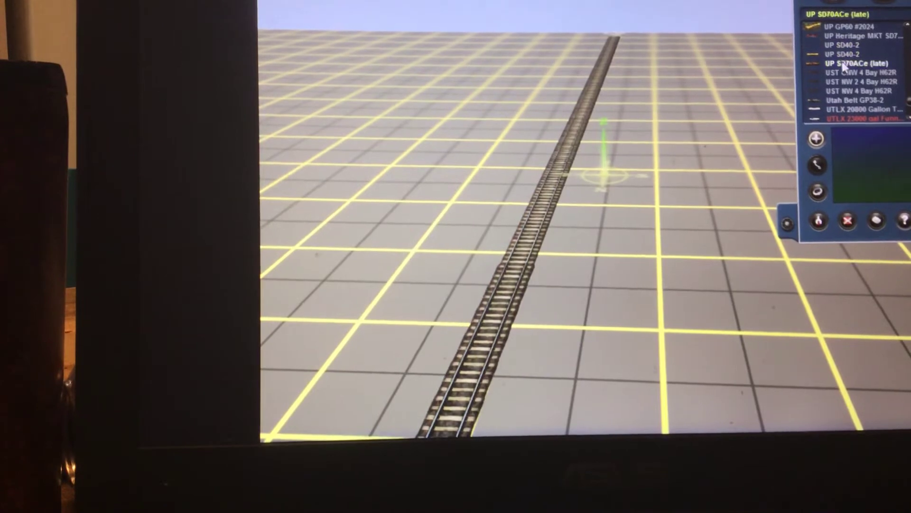
left_click(510, 362)
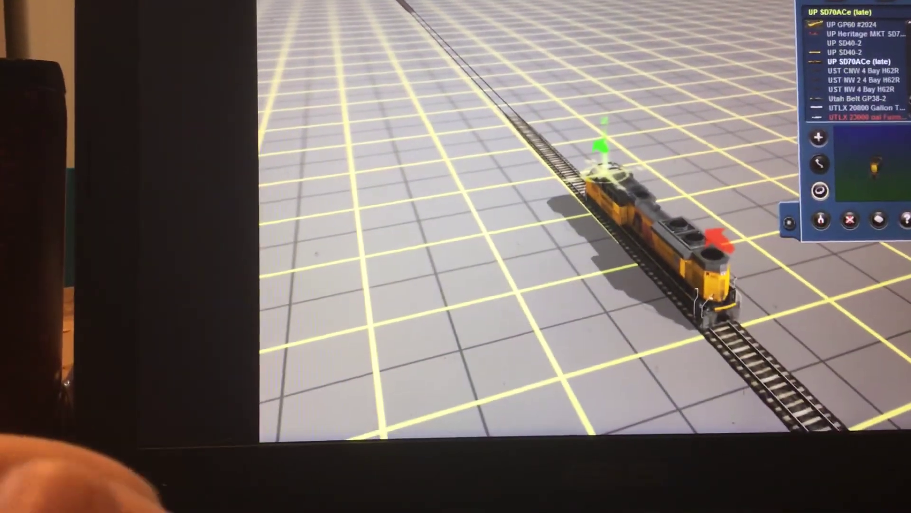
- Lay the road with crossing signals on the ground and browse Grade Xing objects
key("F4")
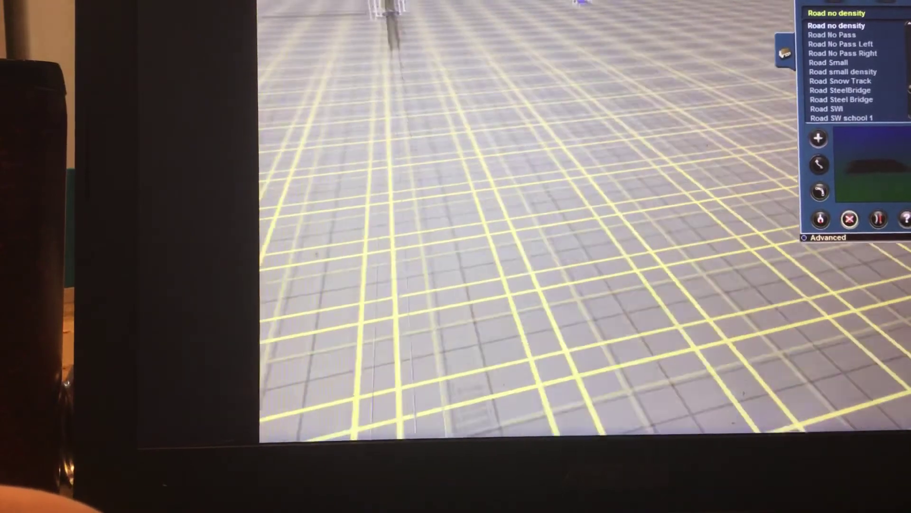
left_click(614, 168)
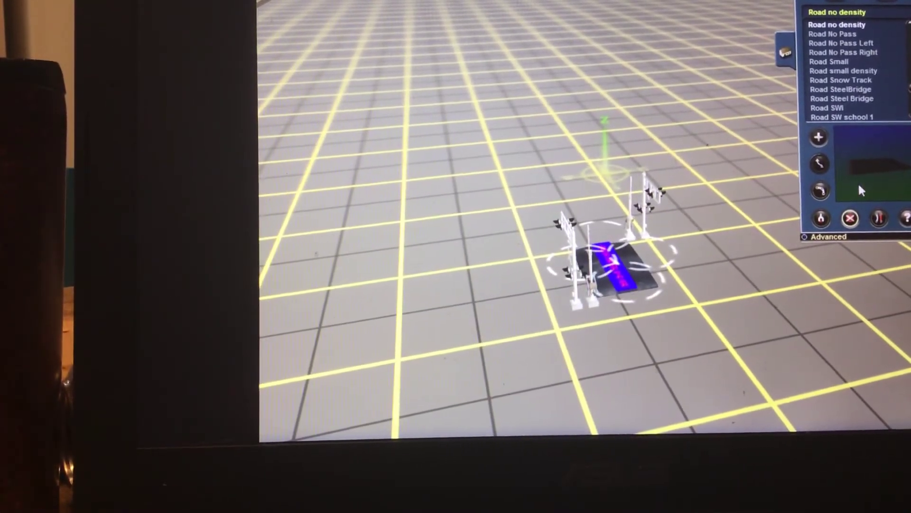
key("F2")
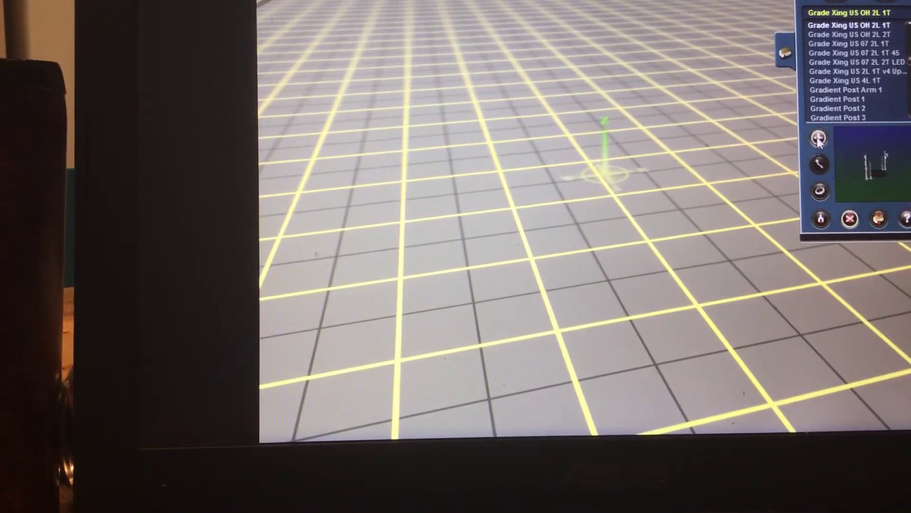
key("F5")
- Put the UPRR FEF-3 844 on the track, replacing a wrong locomotive, and turn it around
key("Right")
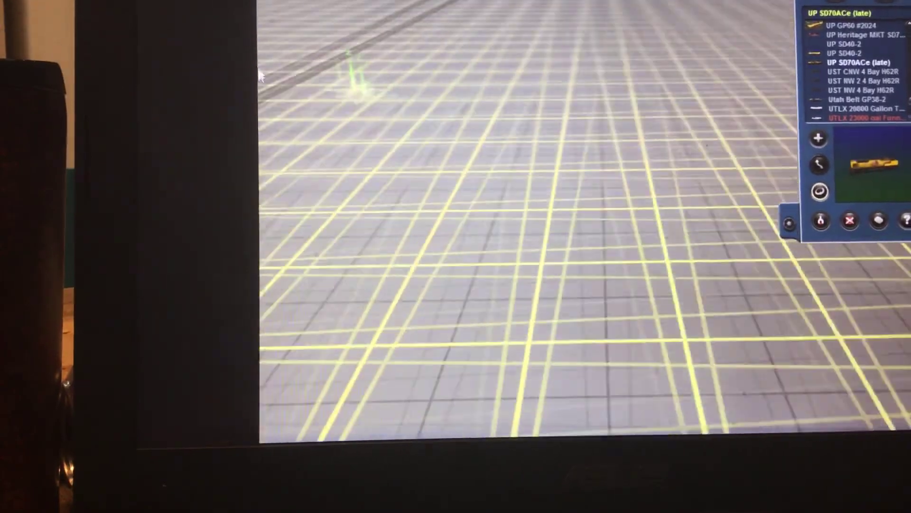
key("Left")
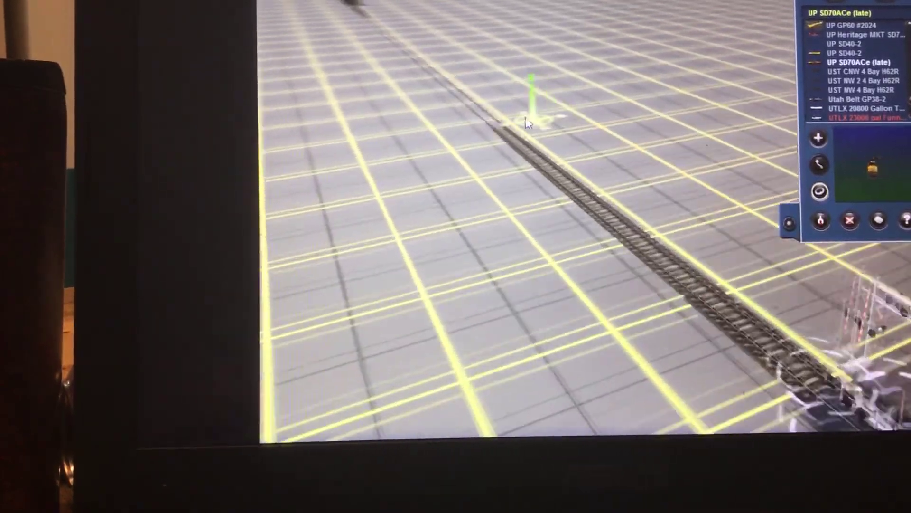
scroll(565, 63, "up", 5)
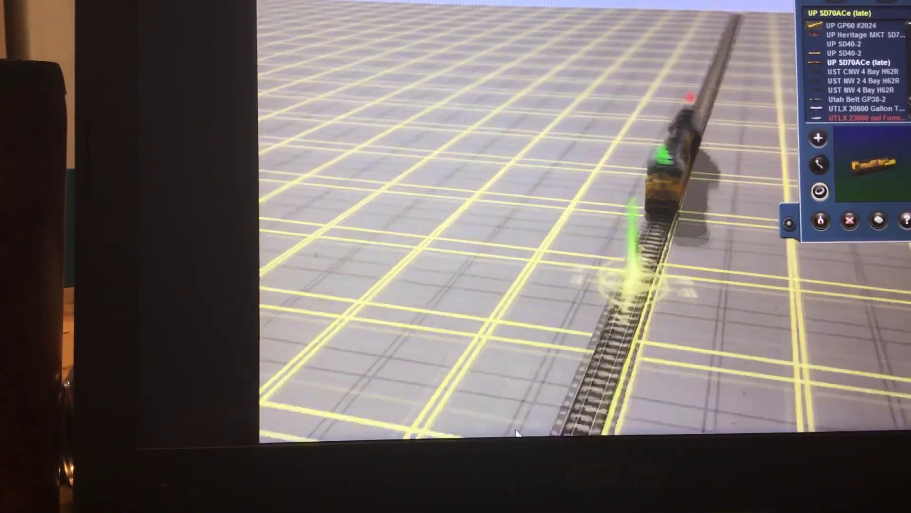
mouse_move(788, 226)
right_mouse_down()
mouse_move(896, 319)
mouse_move(848, 230)
right_mouse_up()
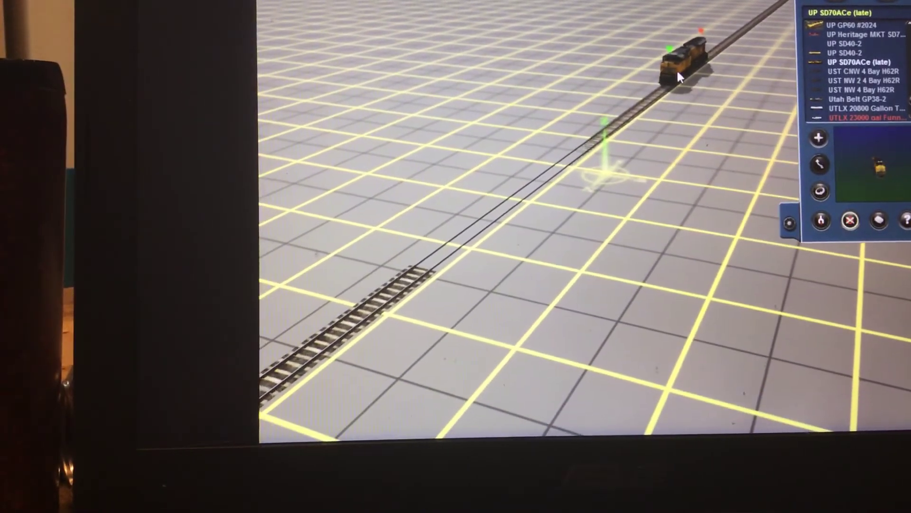
scroll(871, 43, "up", 3)
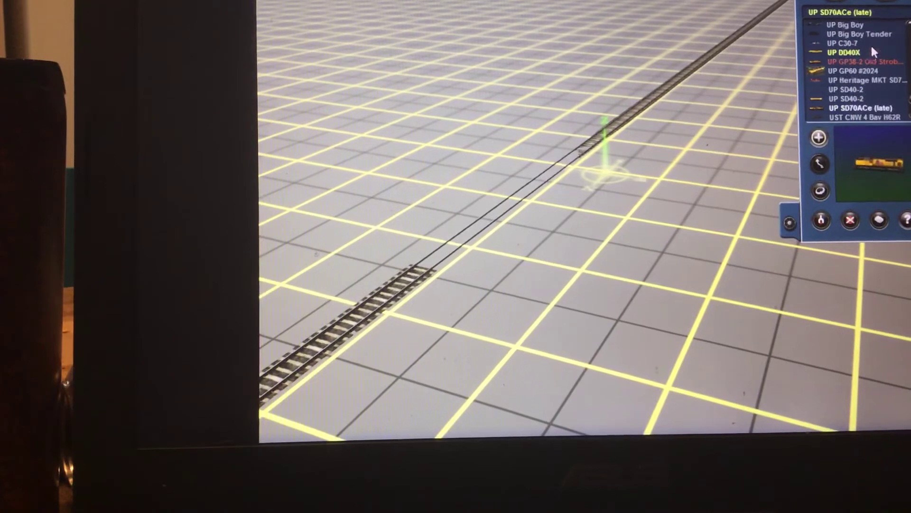
scroll(879, 69, "up", 3)
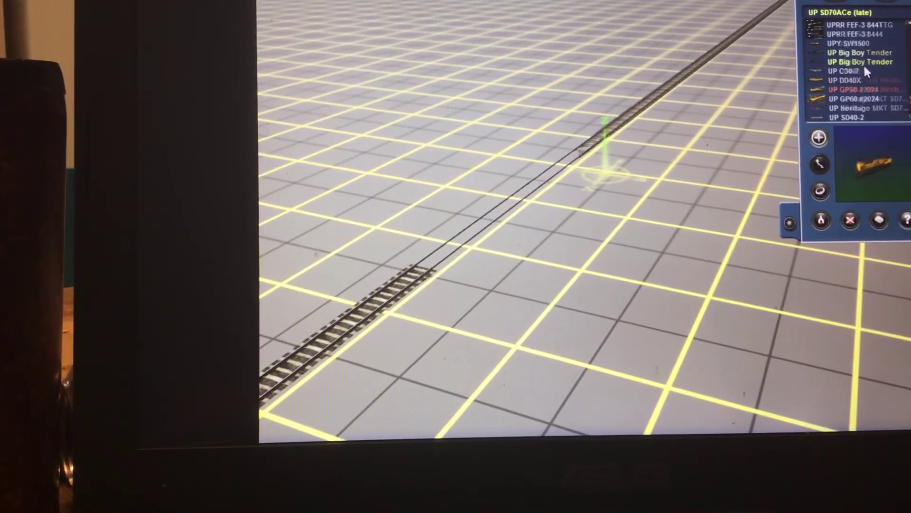
scroll(860, 79, "down", 2)
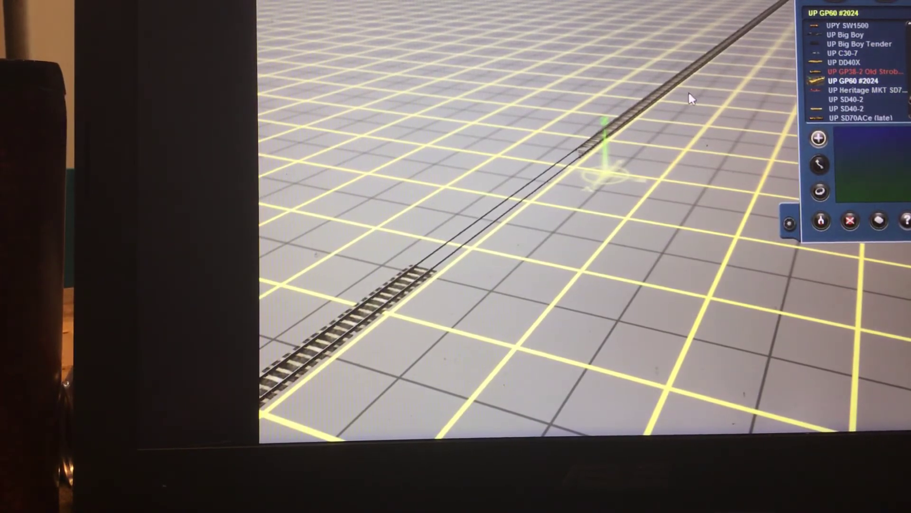
scroll(828, 67, "up", 2)
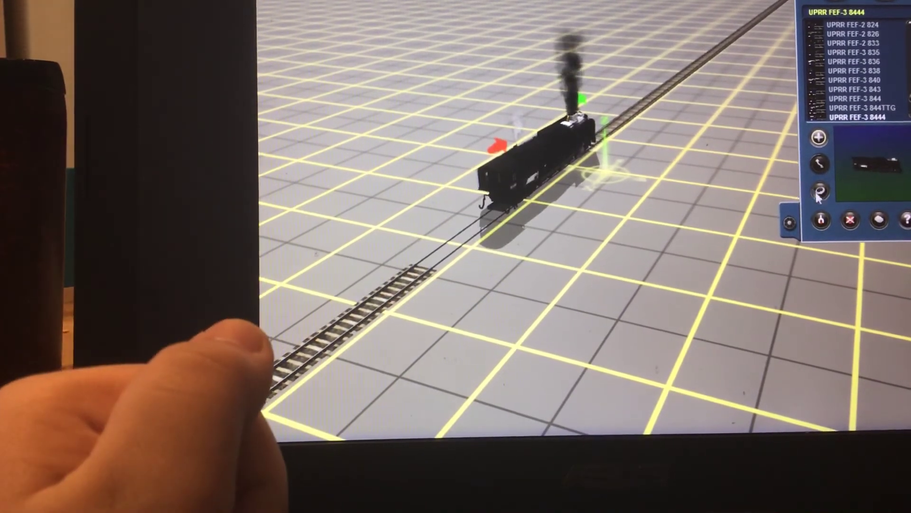
left_click(539, 178)
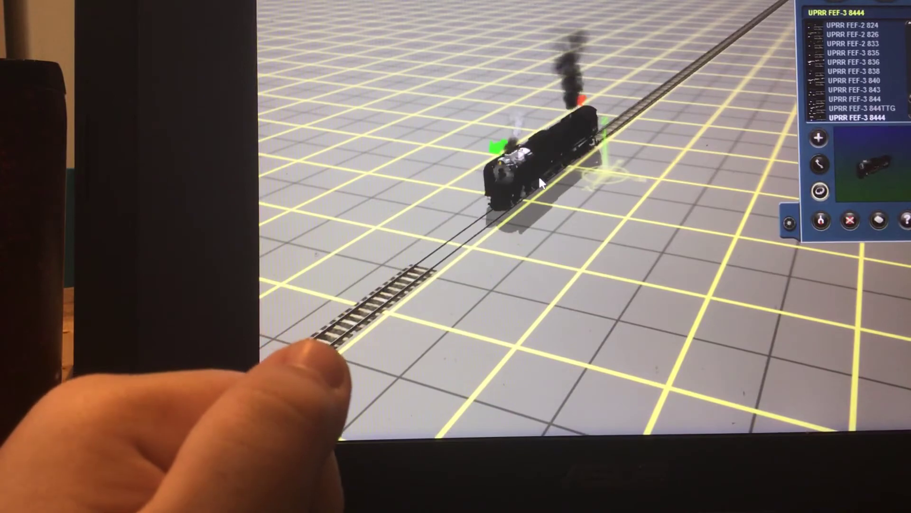
mouse_move(647, 263)
right_mouse_down()
mouse_move(656, 197)
mouse_move(687, 198)
mouse_move(682, 190)
mouse_move(760, 171)
right_mouse_up()
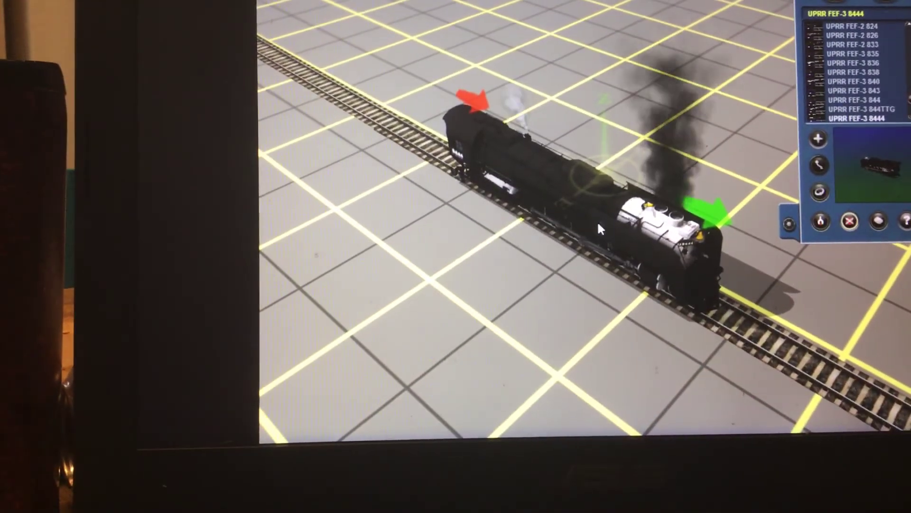
left_click(598, 220)
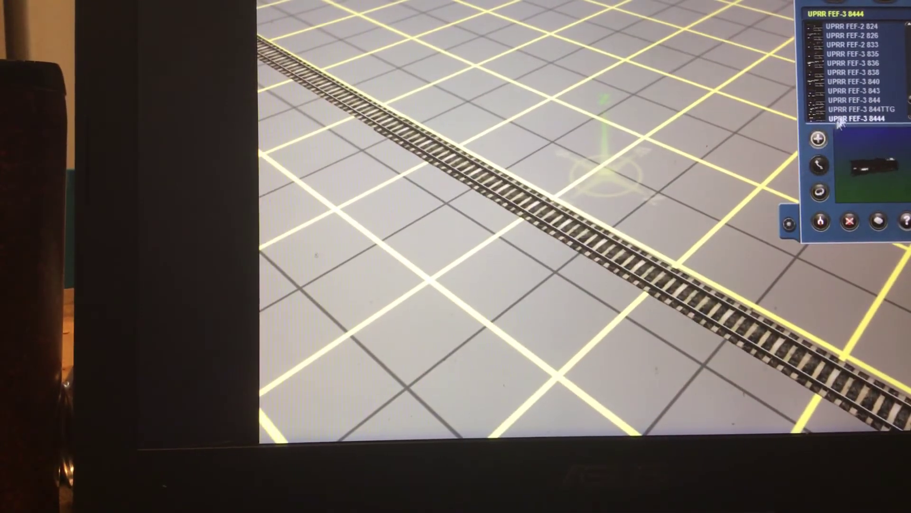
scroll(858, 104, "down", 2)
scroll(864, 104, "up", 2)
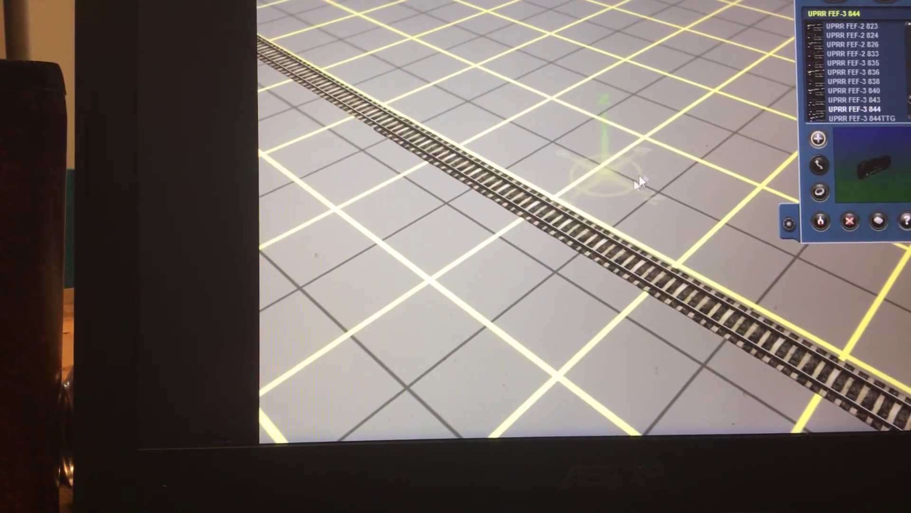
left_click(490, 206)
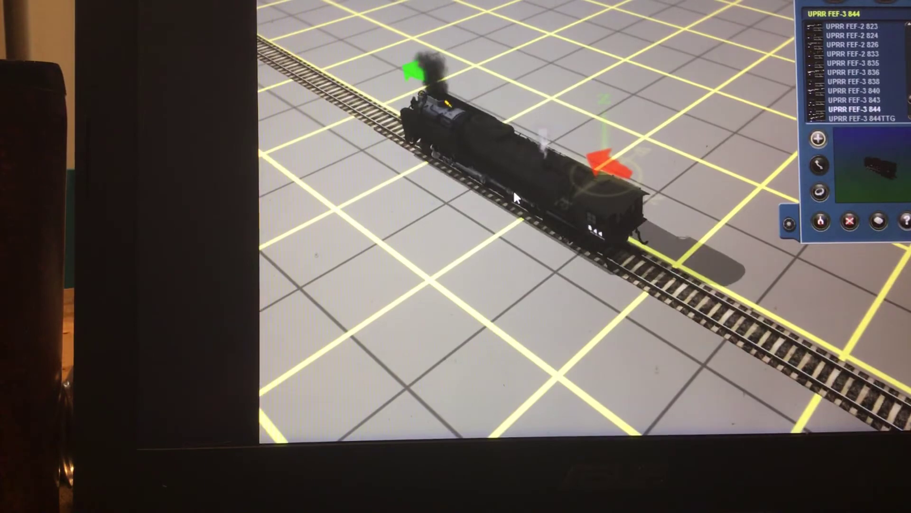
left_click(626, 199)
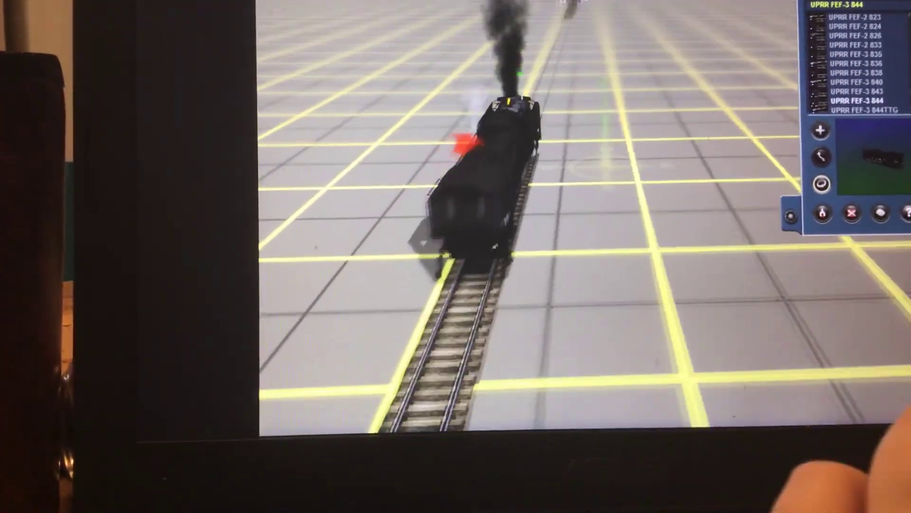
scroll(891, 97, "up", 3)
- Couple the UPRR FEF black oil tender behind the 844 locomotive
left_click(877, 67)
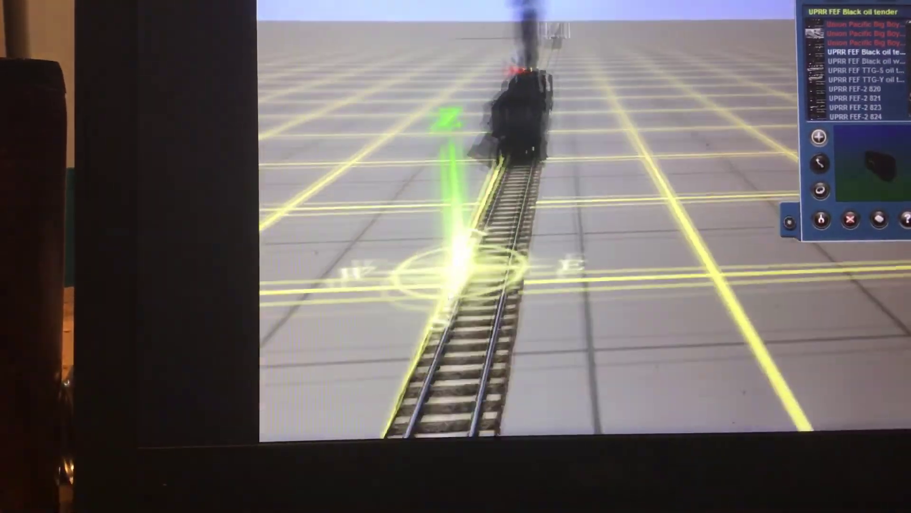
left_click(593, 138)
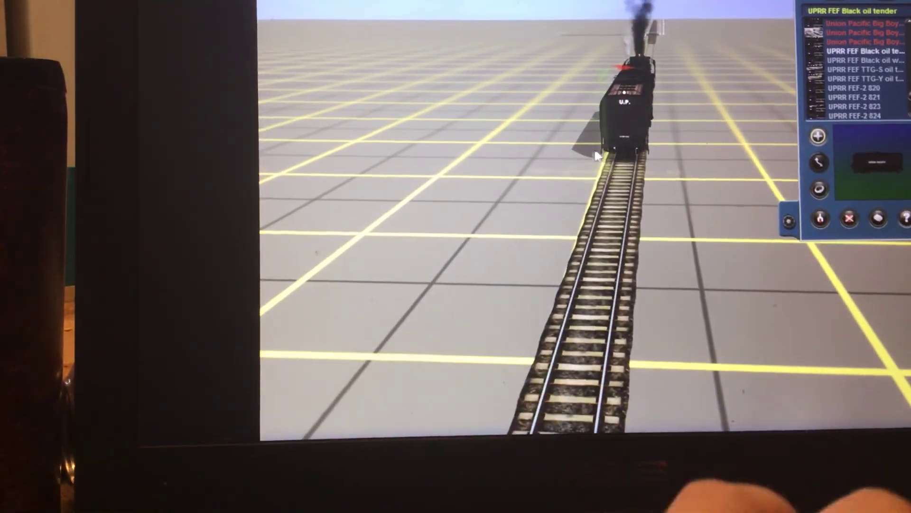
mouse_move(591, 153)
right_mouse_down()
mouse_move(470, 182)
mouse_move(477, 159)
right_mouse_up()
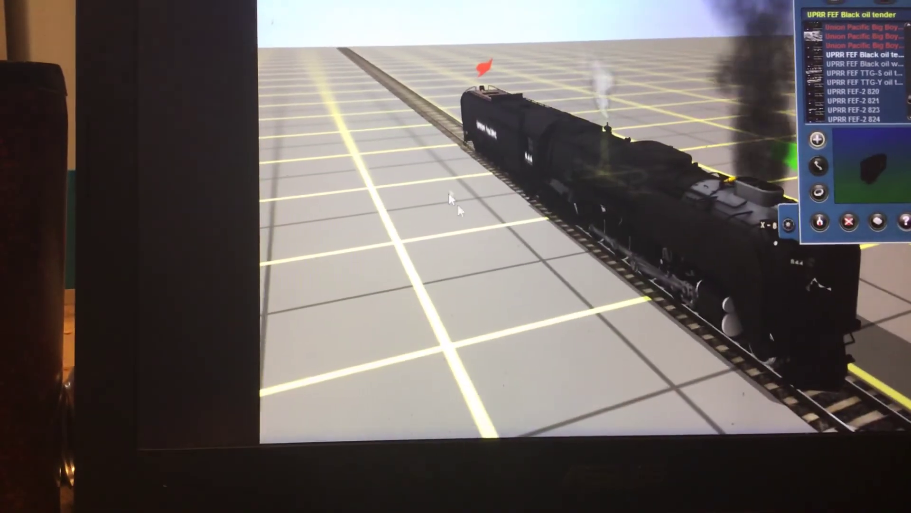
key("Escape")
left_click(635, 249)
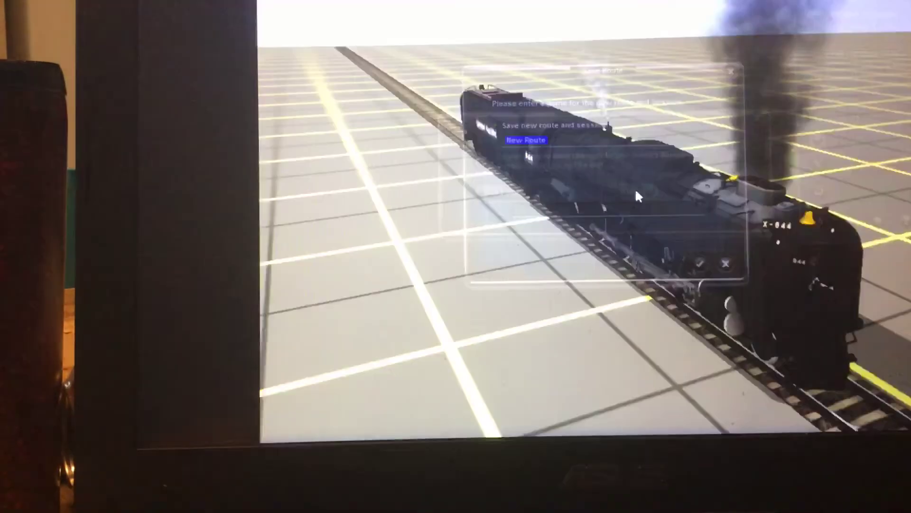
left_click(610, 142)
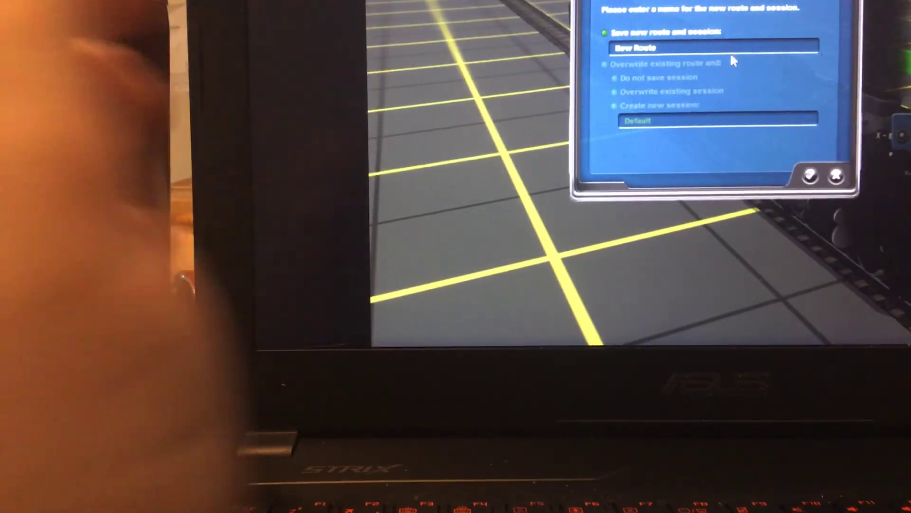
left_click(728, 51)
type("lf")
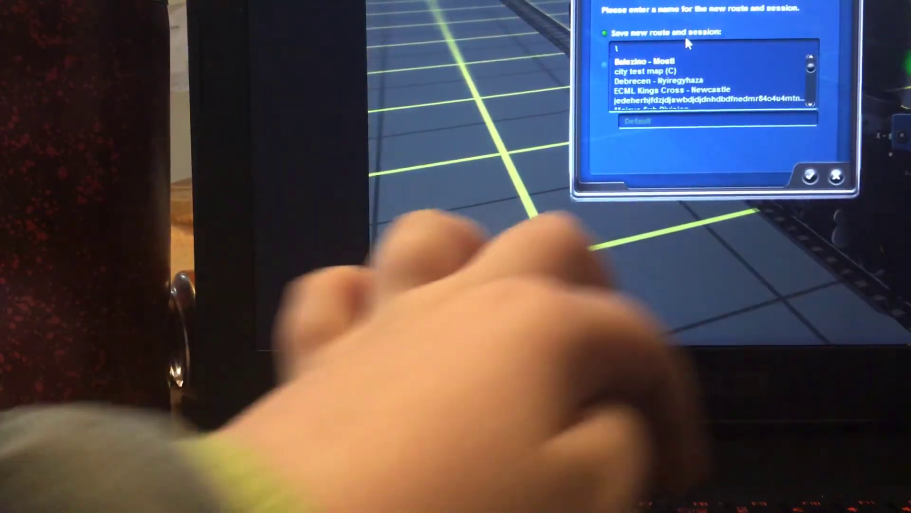
type("j")
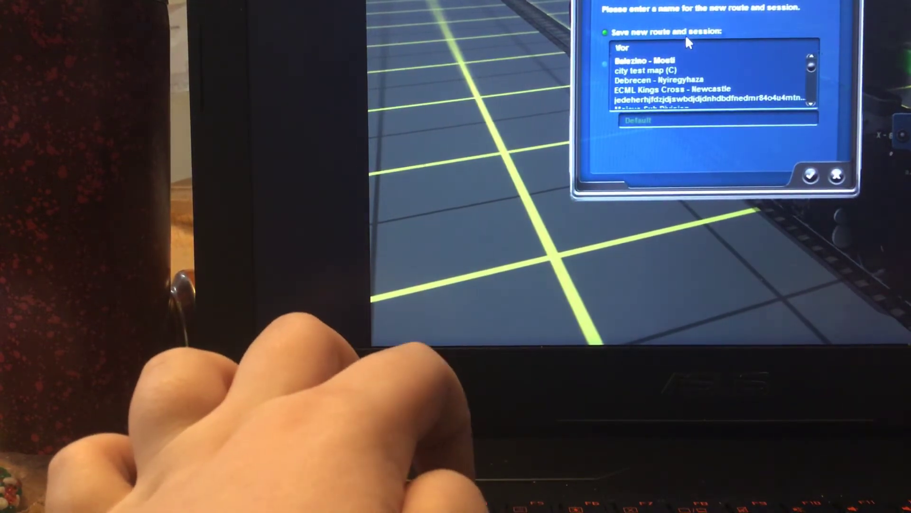
key("BackSpace")
key("BackSpace")
key("BackSpace")
type("form-")
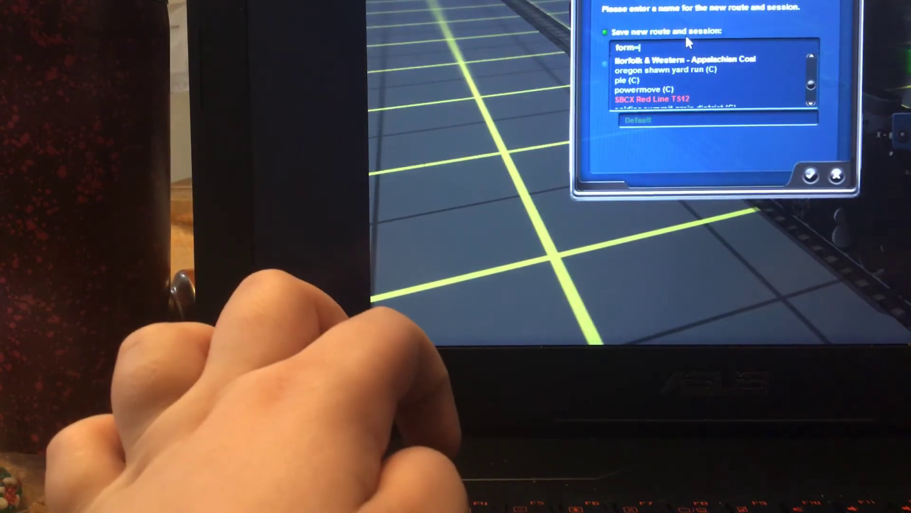
key("BackSpace")
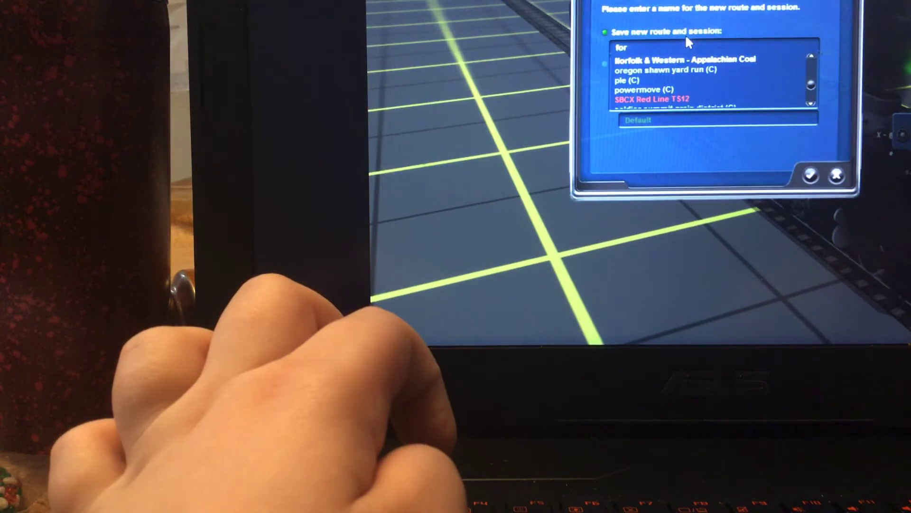
type(" mrg")
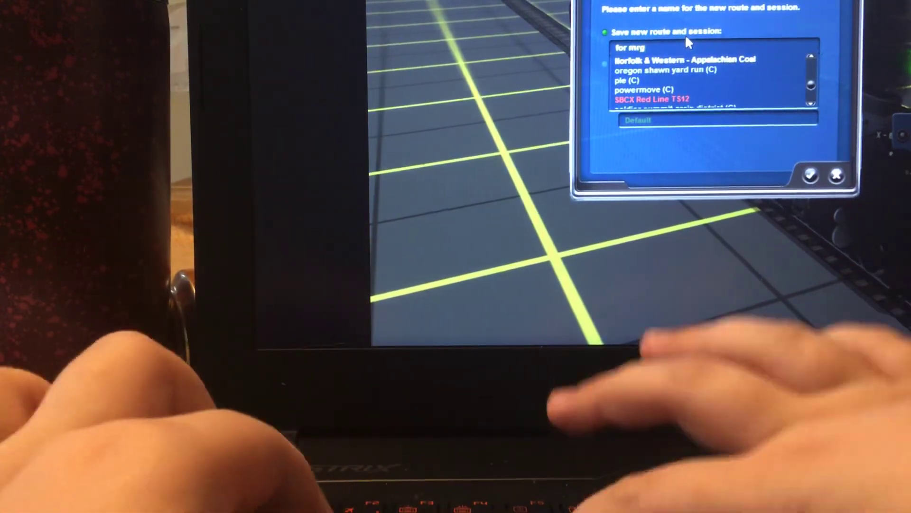
type("ralywo")
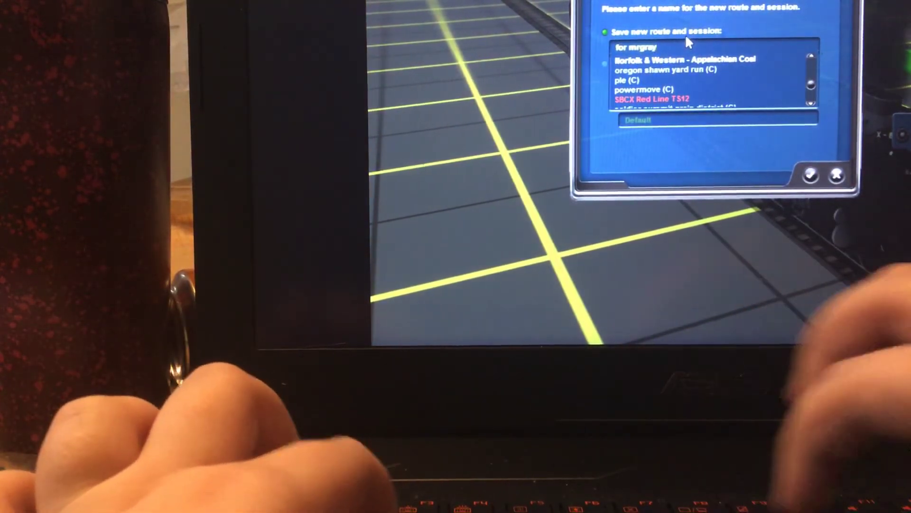
type("l")
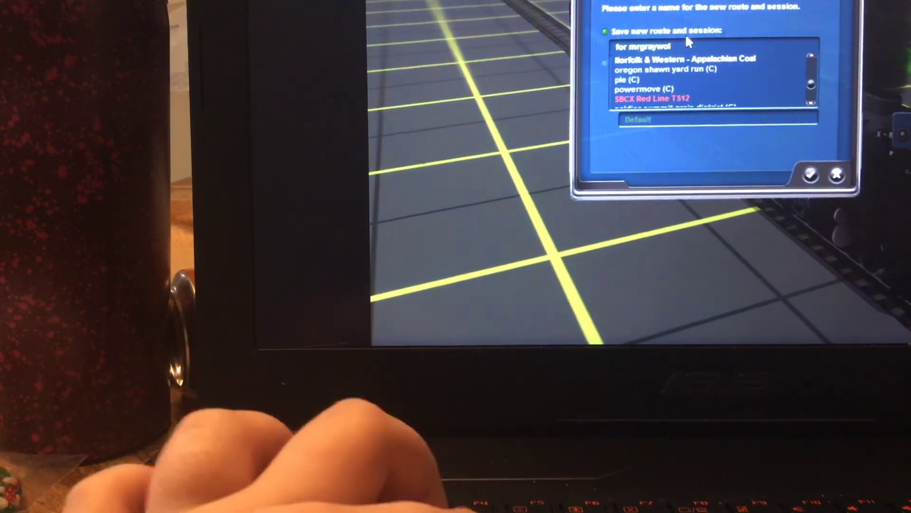
type("f1")
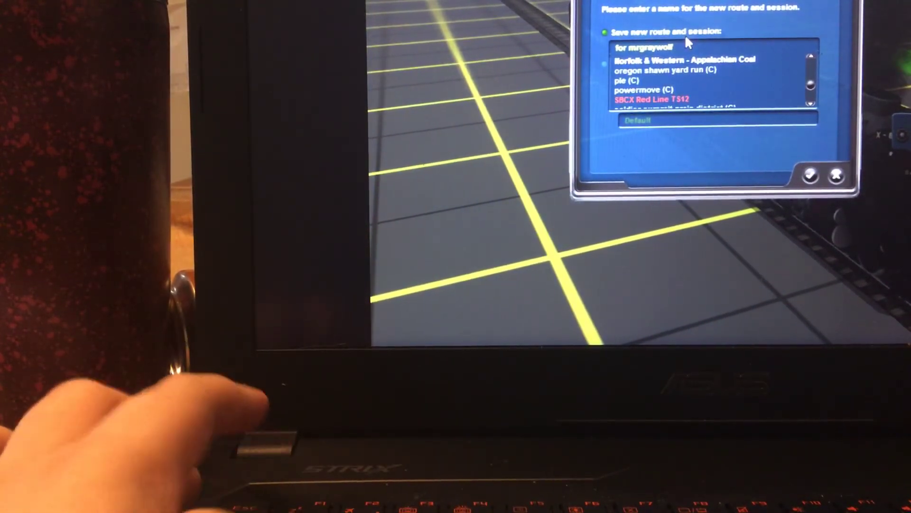